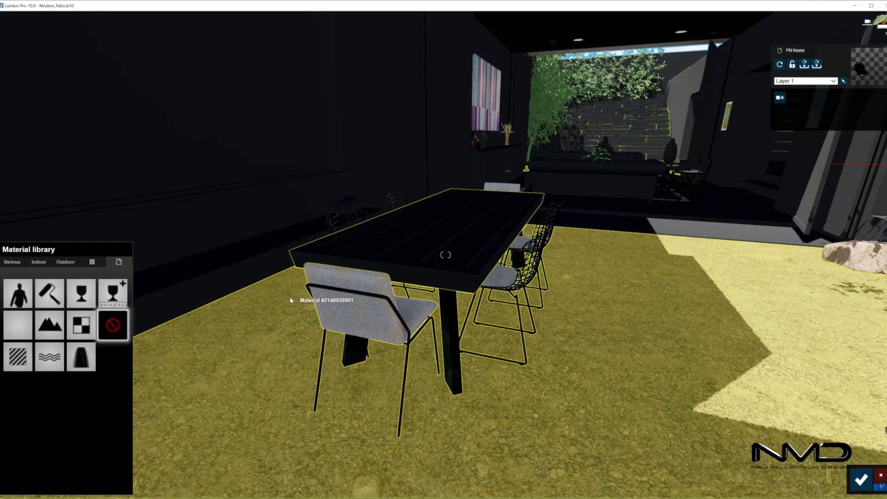
Apply the saved Wood material to the dining table top and save the material change
{"action": "left_click", "coordinate": [385, 299]}
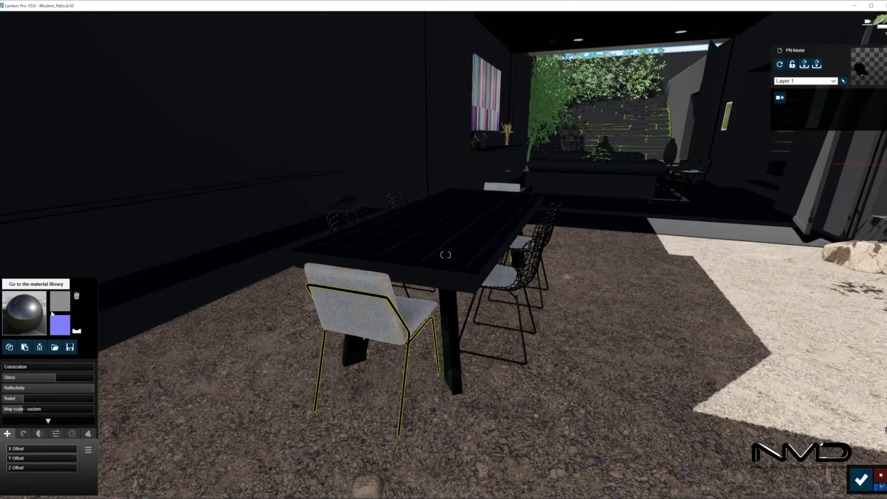
{"action": "left_click", "coordinate": [24, 305]}
{"action": "left_click", "coordinate": [92, 262]}
{"action": "left_click", "coordinate": [49, 415]}
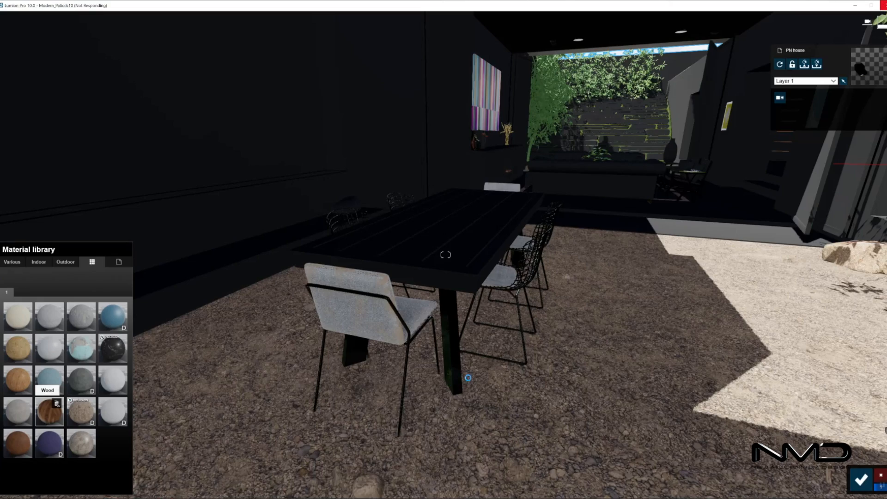
{"action": "left_click", "coordinate": [860, 480]}
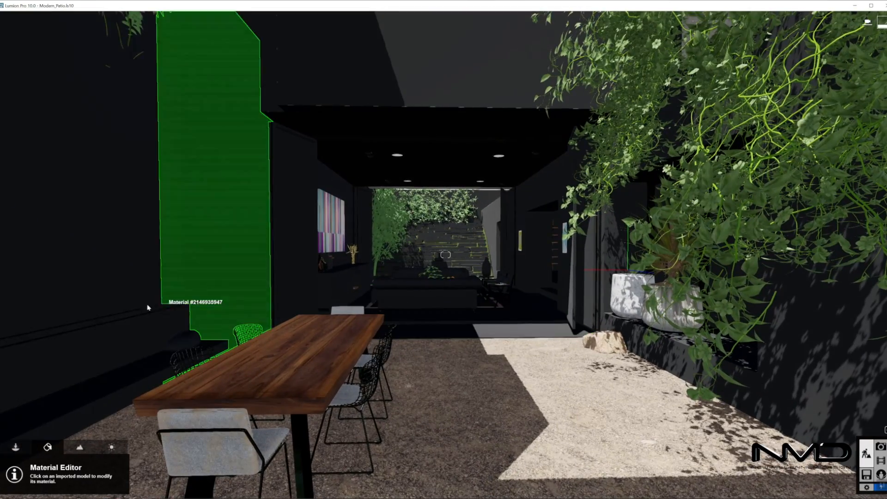
Apply the outdoor concrete material Concrete 036 1024 to the long bench along the patio wall
{"action": "left_click", "coordinate": [134, 340]}
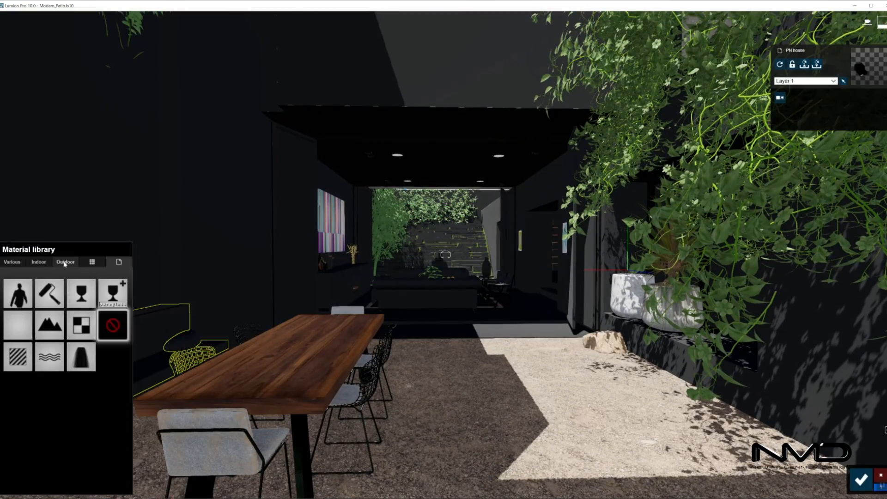
{"action": "left_click", "coordinate": [65, 262]}
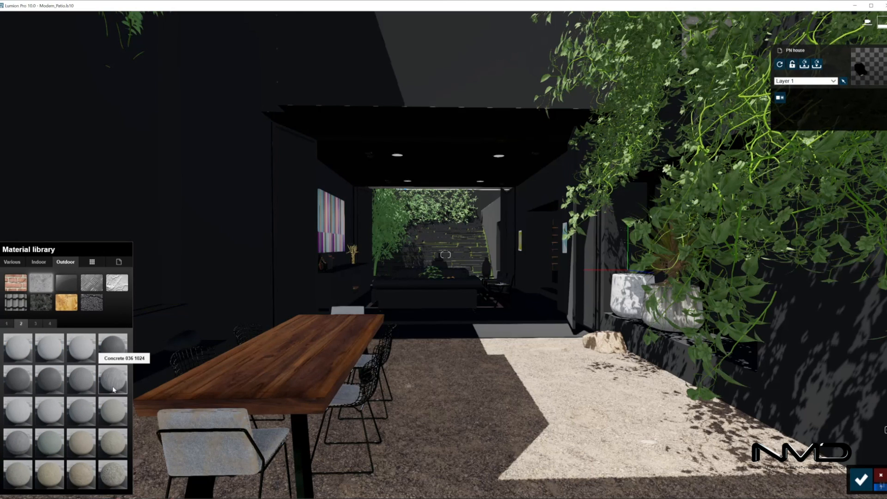
{"action": "left_click", "coordinate": [308, 298]}
{"action": "right_click_drag", "start_coordinate": [331, 314], "coordinate": [162, 314]}
{"action": "key", "text": "w"}
{"action": "left_click", "coordinate": [331, 314]}
Reduce the bench concrete's gloss and reflectivity, increase its relief, and adjust the texture's rotation
{"action": "left_click", "coordinate": [18, 387]}
{"action": "left_click", "coordinate": [29, 377]}
{"action": "left_click_drag", "start_coordinate": [45, 399], "coordinate": [70, 398]}
{"action": "left_click", "coordinate": [23, 433]}
{"action": "left_click_drag", "start_coordinate": [13, 458], "coordinate": [24, 459]}
{"action": "right_click_drag", "start_coordinate": [104, 444], "coordinate": [119, 448]}
Add light weathering to the bench's concrete and set its edges value to 0.0
{"action": "left_click", "coordinate": [72, 433]}
{"action": "left_click_drag", "start_coordinate": [10, 449], "coordinate": [29, 449]}
{"action": "left_click", "coordinate": [11, 489]}
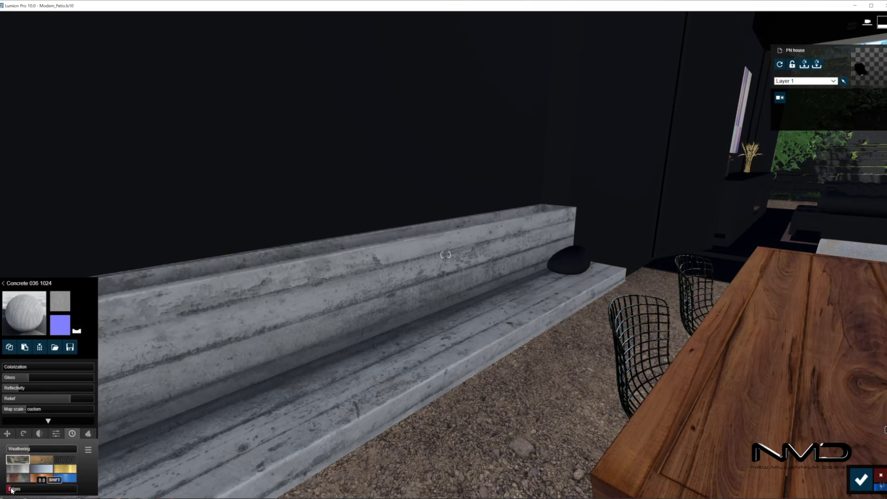
Paste the bench's Concrete 036 1024 material onto the tall wall section at the end of the bench
{"action": "right_click_drag", "start_coordinate": [107, 395], "coordinate": [358, 446]}
{"action": "left_click", "coordinate": [333, 323]}
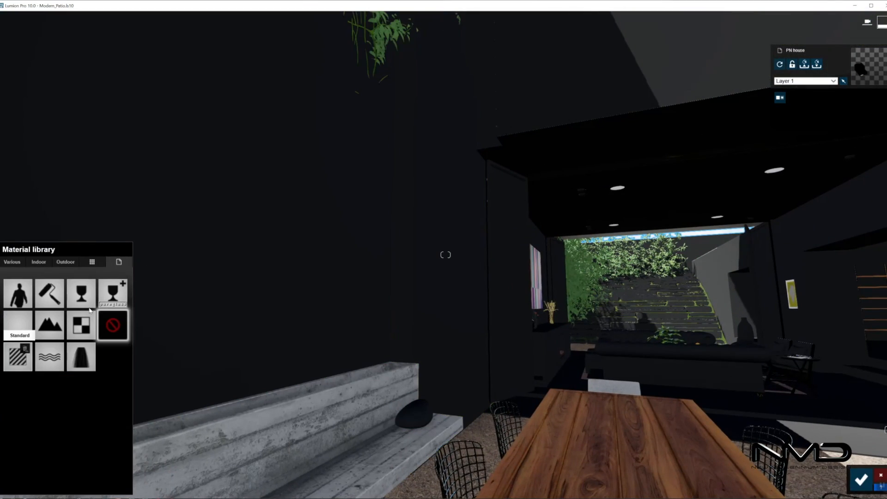
{"action": "left_click", "coordinate": [18, 356]}
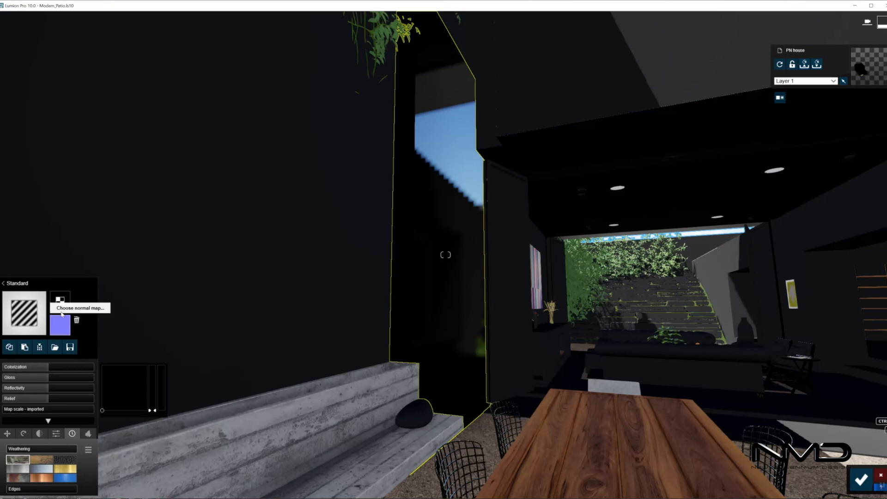
{"action": "left_click", "coordinate": [25, 347]}
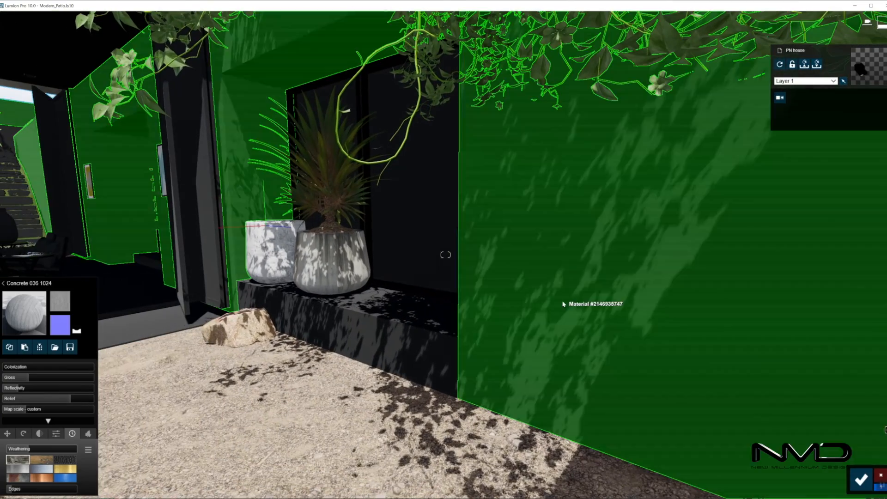
Paste the Concrete 036 1024 material onto the opposite patio wall and the low plinth under the potted plants
{"action": "left_click", "coordinate": [572, 301]}
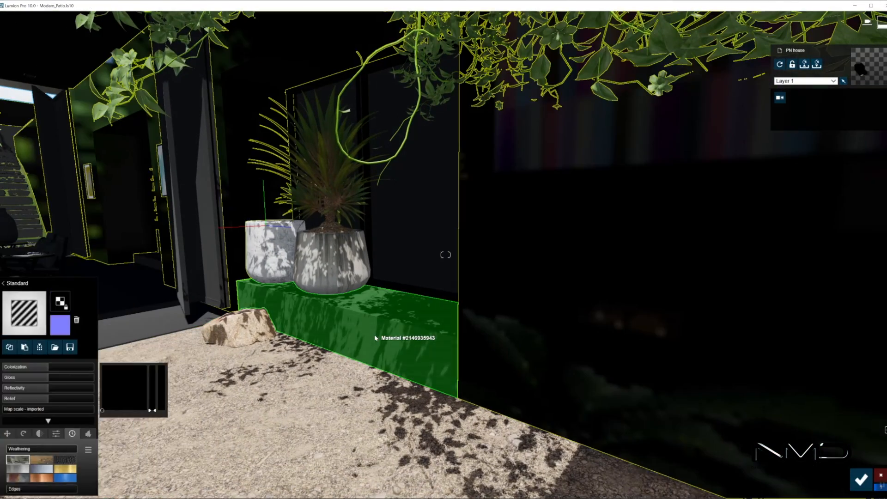
{"action": "left_click", "coordinate": [374, 336]}
{"action": "left_click", "coordinate": [19, 356]}
{"action": "left_click", "coordinate": [25, 347]}
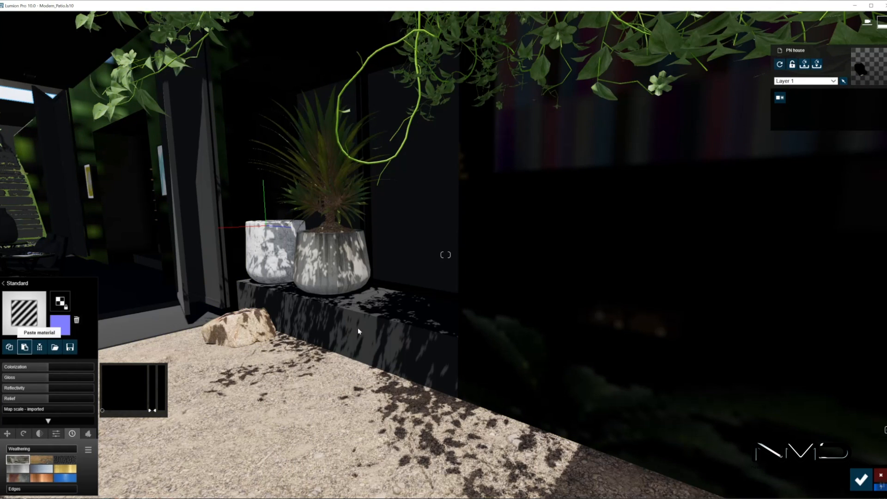
{"action": "left_click", "coordinate": [362, 335]}
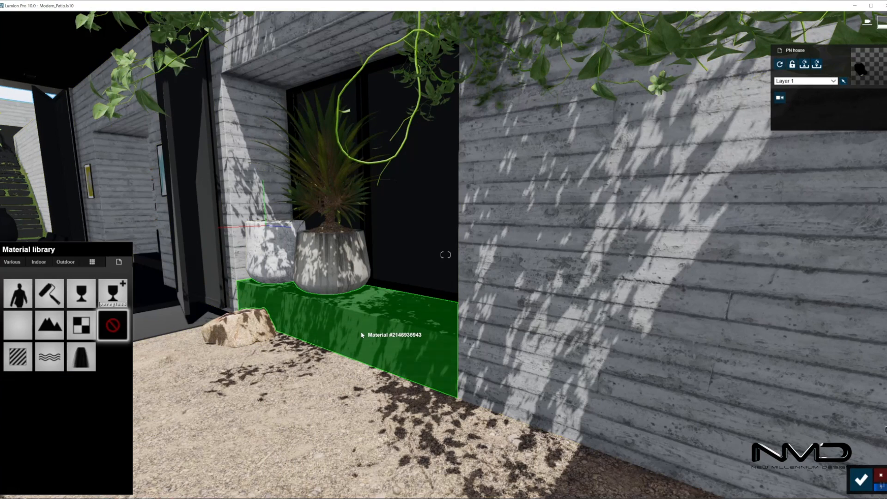
{"action": "left_click", "coordinate": [25, 348]}
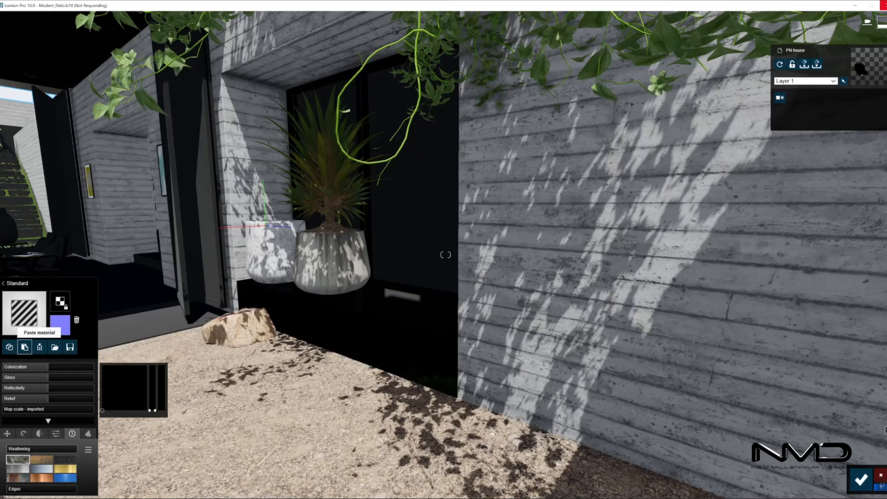
Apply the saved Patter material to the wall above the bench and to the beam over the living room opening
{"action": "right_click_drag", "start_coordinate": [445, 254], "coordinate": [204, 215]}
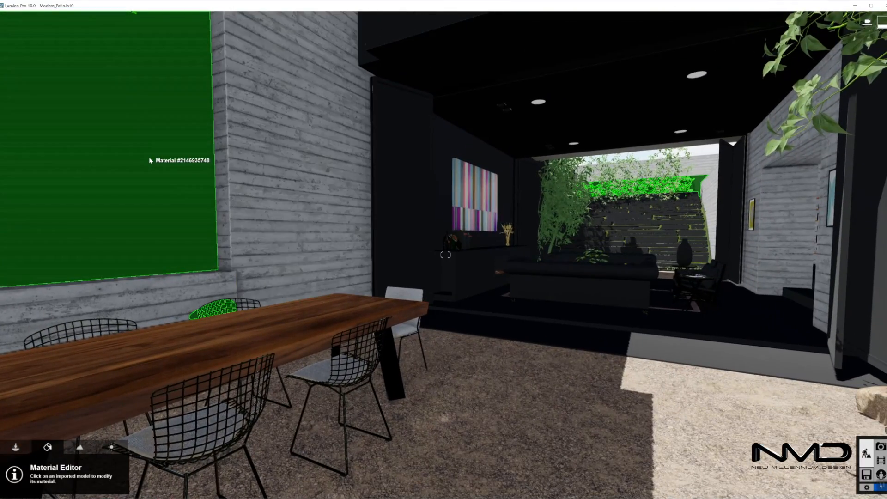
{"action": "left_click", "coordinate": [150, 159]}
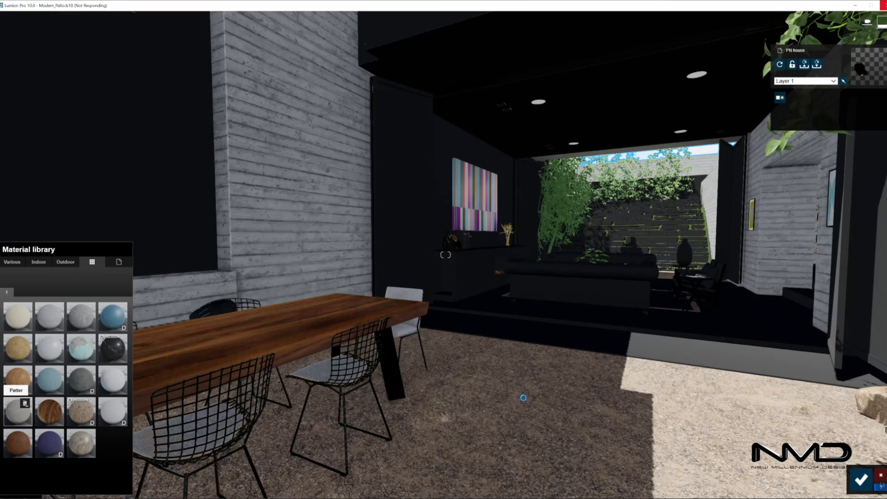
{"action": "right_click_drag", "start_coordinate": [531, 399], "coordinate": [445, 255]}
{"action": "key", "text": "w"}
{"action": "left_click", "coordinate": [342, 221]}
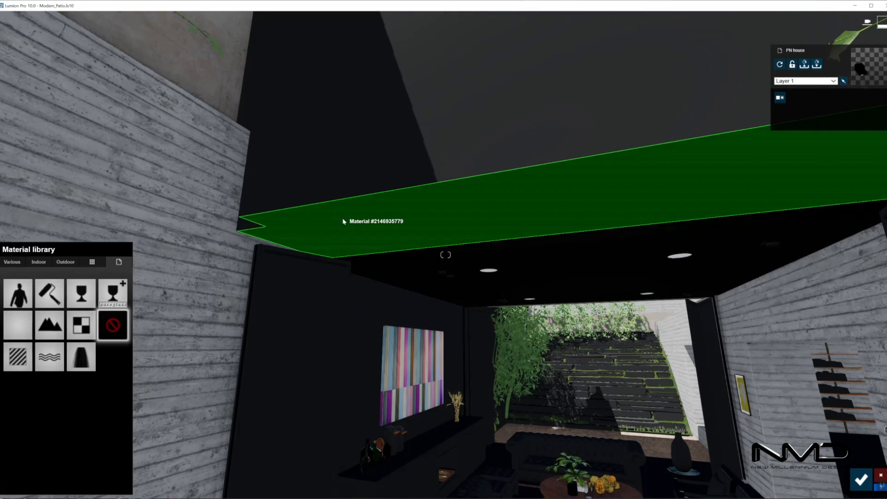
{"action": "left_click", "coordinate": [92, 262]}
{"action": "left_click", "coordinate": [18, 412]}
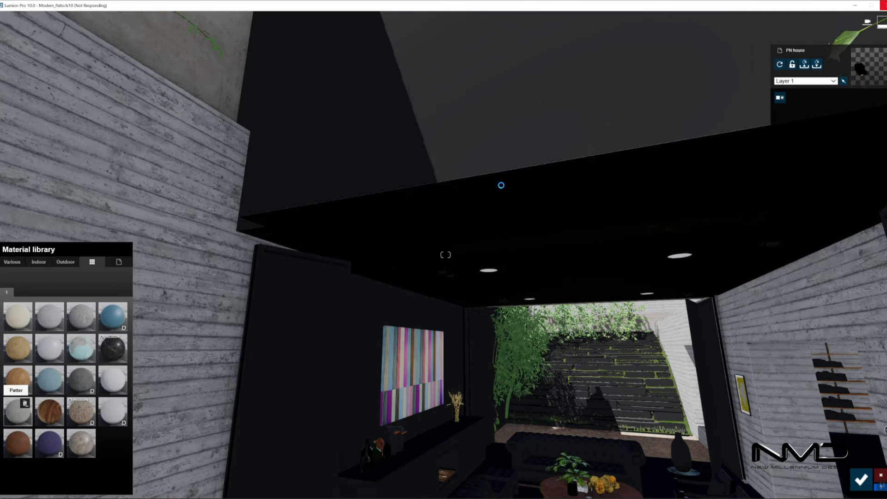
Apply the saved Patter material to the upper facade wall and the remaining dark pieces at its corner
{"action": "left_click", "coordinate": [306, 157]}
{"action": "left_click", "coordinate": [92, 262]}
{"action": "left_click", "coordinate": [18, 411]}
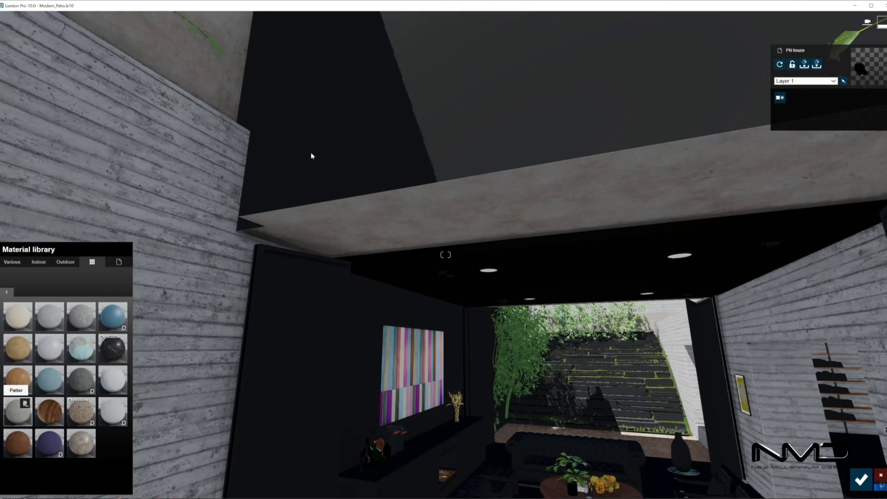
{"action": "left_click", "coordinate": [246, 225]}
{"action": "left_click", "coordinate": [247, 225]}
{"action": "left_click", "coordinate": [92, 262]}
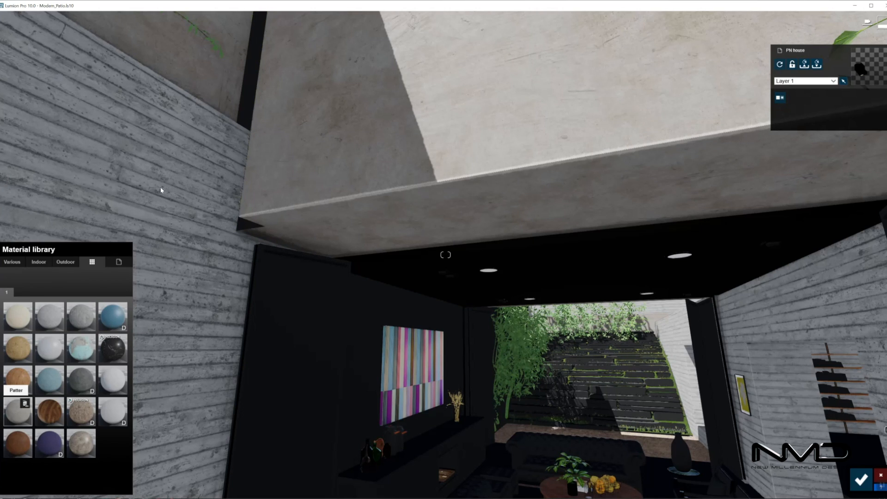
{"action": "left_click", "coordinate": [208, 179]}
Apply Polii Metal StainlessSteelPatternedCrossHatched 001 2K to the folding door frames and Glass Advanced to their panes, and save the changes
{"action": "left_click", "coordinate": [254, 298]}
{"action": "left_click", "coordinate": [65, 262]}
{"action": "left_click", "coordinate": [91, 283]}
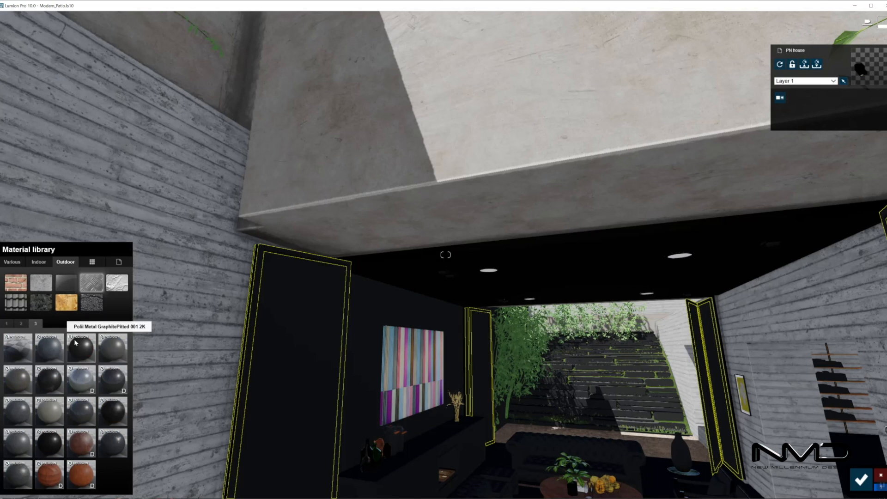
{"action": "left_click", "coordinate": [44, 439]}
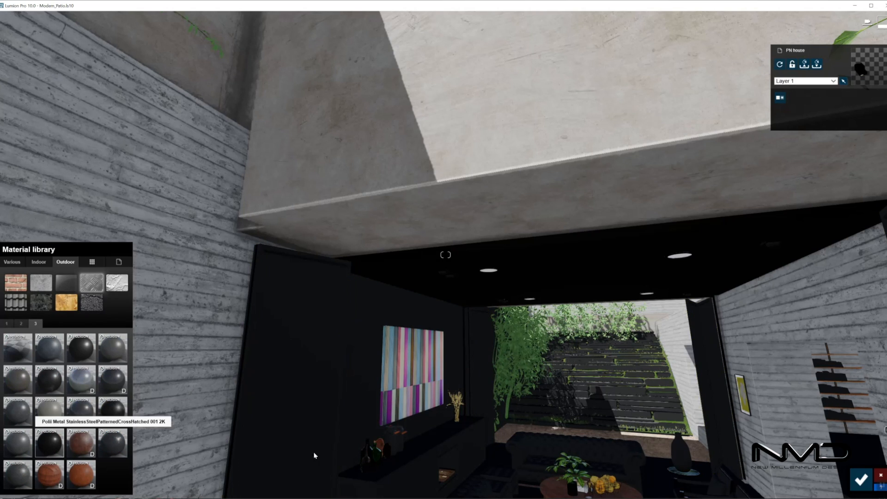
{"action": "left_click", "coordinate": [280, 341]}
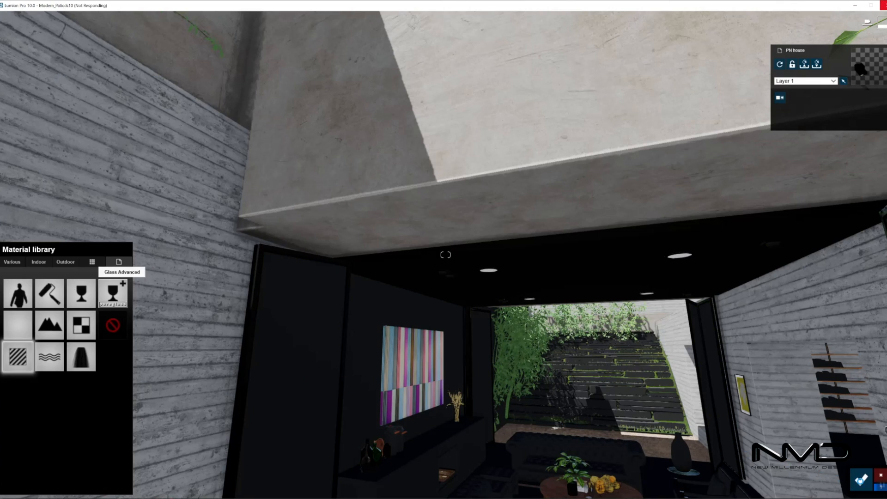
{"action": "left_click", "coordinate": [861, 479]}
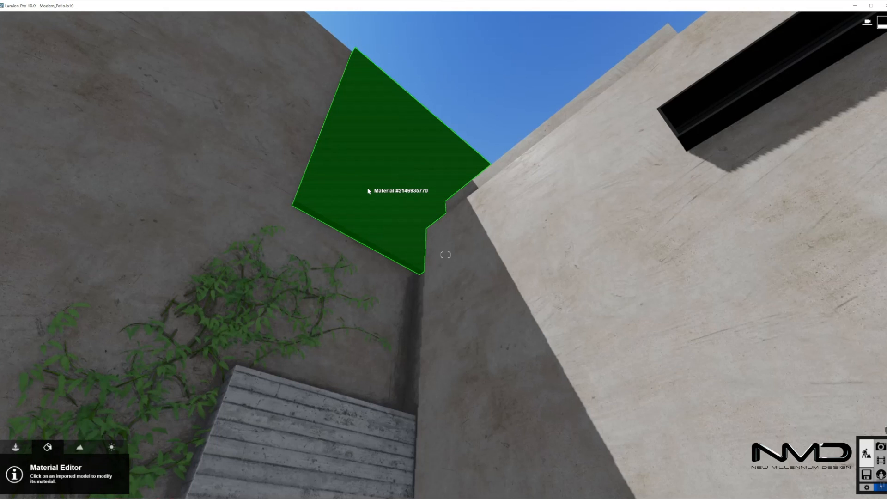
Apply the outdoor wood material Polii Wood Planks 24 2k to the dark panel high on the patio wall
{"action": "left_click", "coordinate": [368, 191]}
{"action": "left_click", "coordinate": [65, 262]}
{"action": "left_click", "coordinate": [66, 302]}
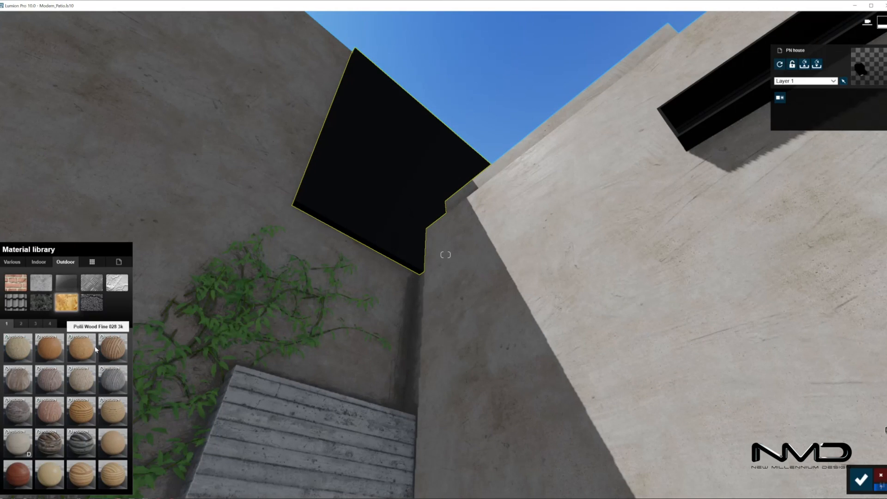
{"action": "left_click", "coordinate": [114, 416]}
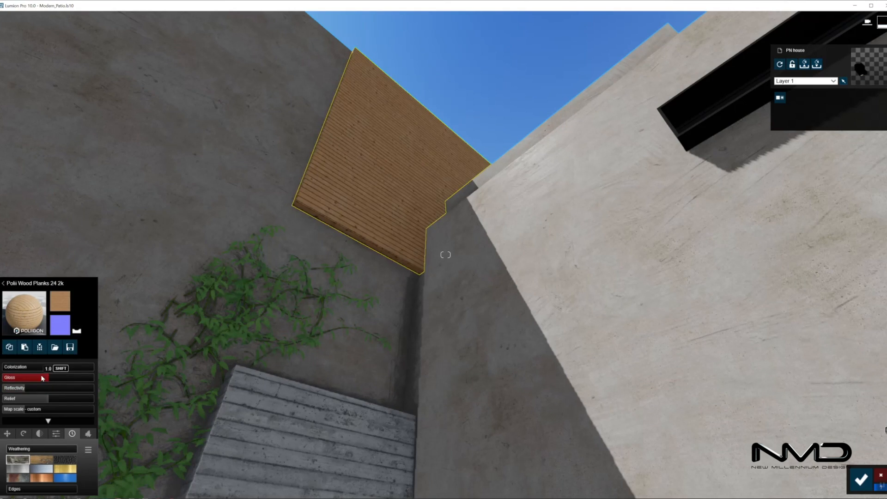
Set the plank texture's pitch to 90°, add wood-type weathering at about half strength, and save the material
{"action": "left_click_drag", "start_coordinate": [19, 458], "coordinate": [25, 458]}
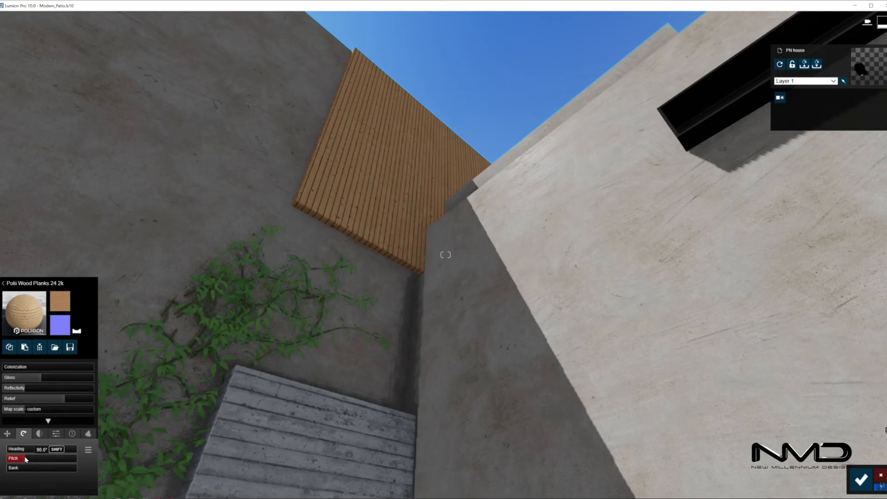
{"action": "left_click", "coordinate": [72, 434]}
{"action": "left_click", "coordinate": [41, 460]}
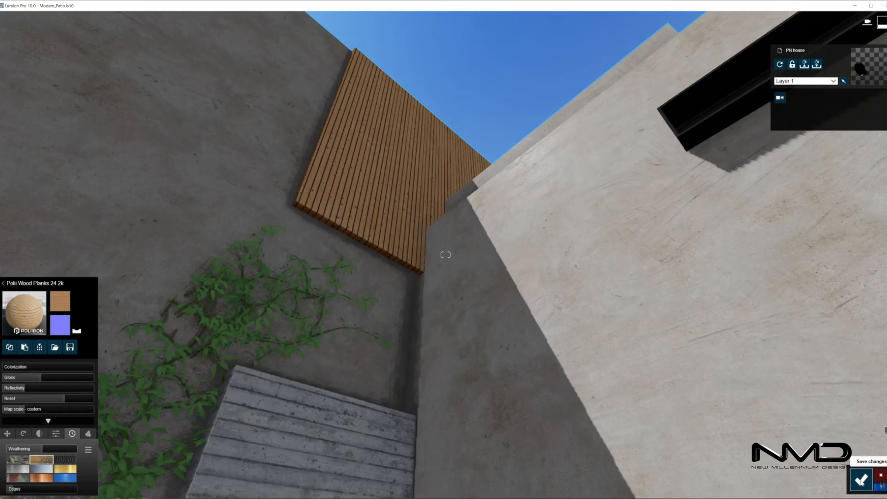
{"action": "left_click", "coordinate": [861, 480]}
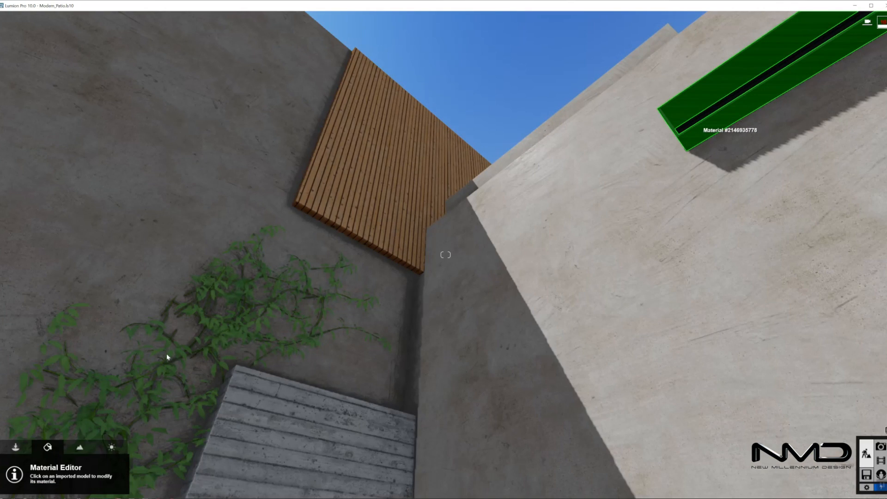
Apply the saved White_Metal material to the high window's surround and Polii Metal StainlessSteelPatternedCrossHatched 001 2K to its frame, and save the changes
{"action": "left_click", "coordinate": [91, 261]}
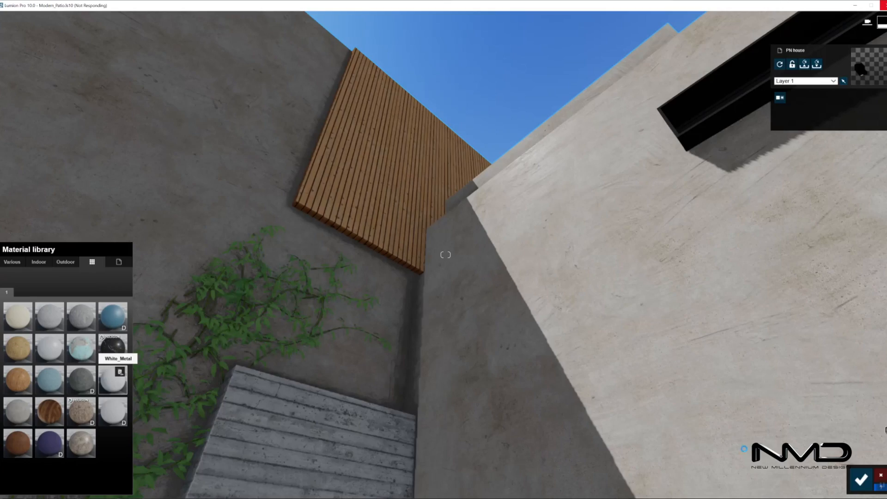
{"action": "key", "text": "s"}
{"action": "right_click_drag", "start_coordinate": [744, 448], "coordinate": [748, 366]}
{"action": "left_click", "coordinate": [573, 240]}
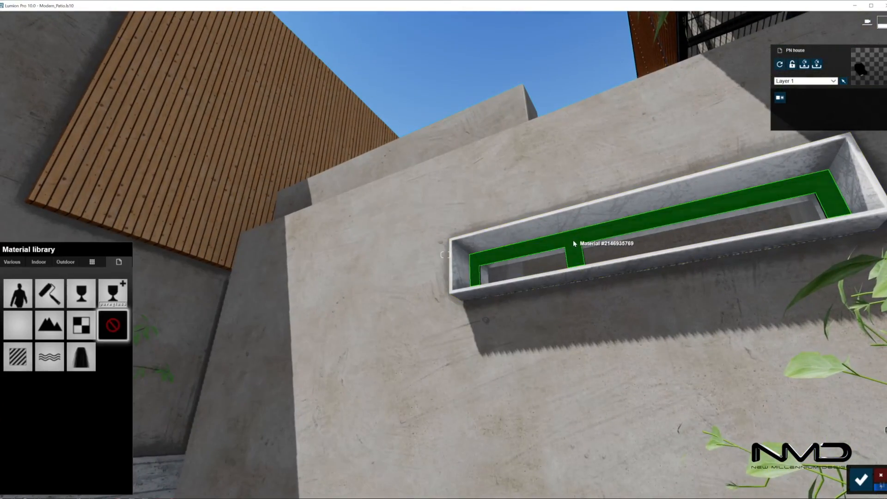
{"action": "left_click", "coordinate": [81, 319]}
{"action": "left_click", "coordinate": [92, 282]}
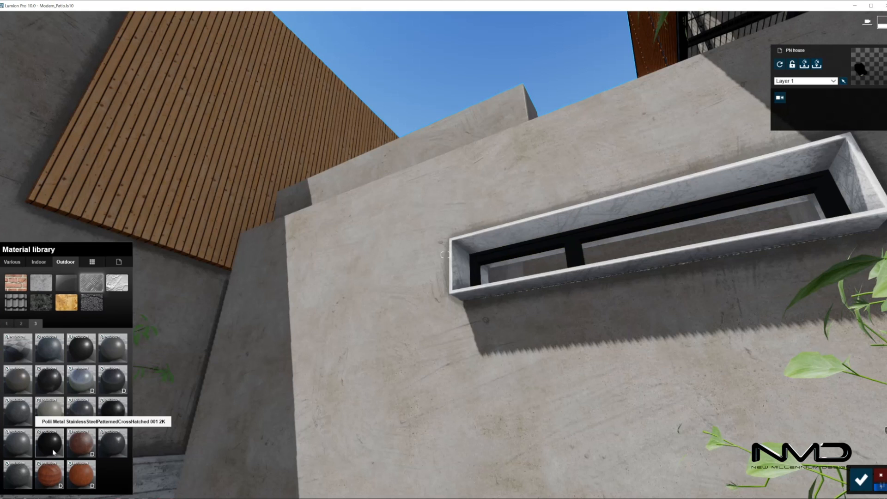
{"action": "left_click", "coordinate": [53, 452]}
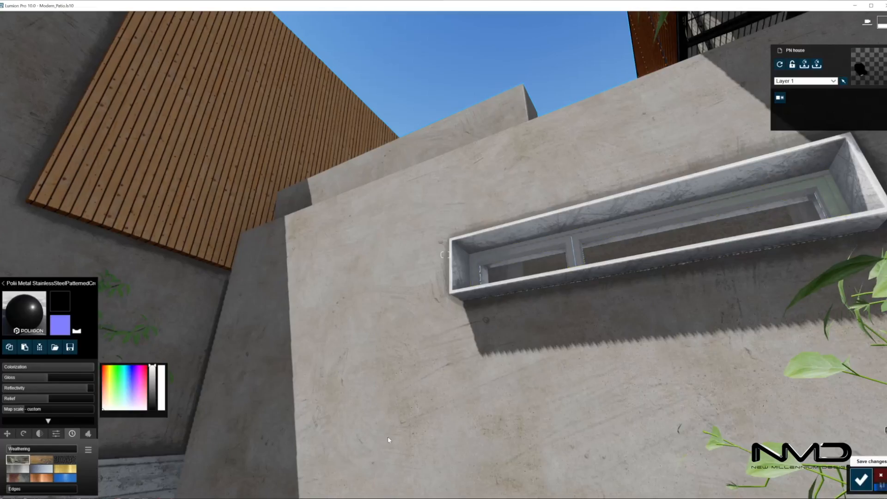
{"action": "left_click", "coordinate": [861, 479]}
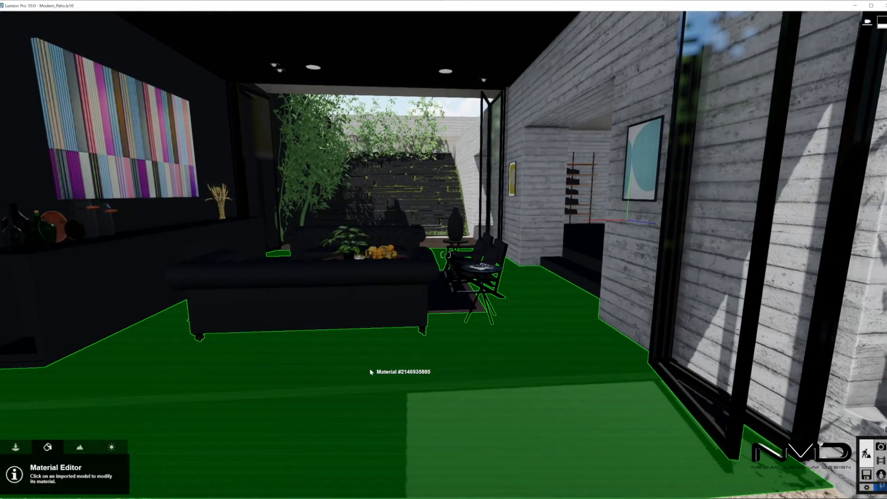
Apply the outdoor stone material Polii CityStreet Sidewalk 004 2k to the living-room floor and paste a copy onto the adjacent raised steps
{"action": "left_click", "coordinate": [370, 372]}
{"action": "left_click", "coordinate": [65, 261]}
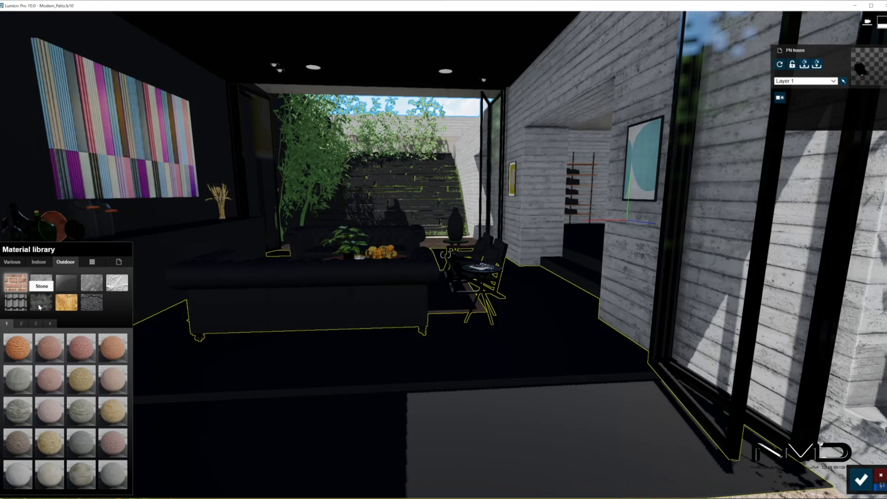
{"action": "left_click", "coordinate": [41, 302]}
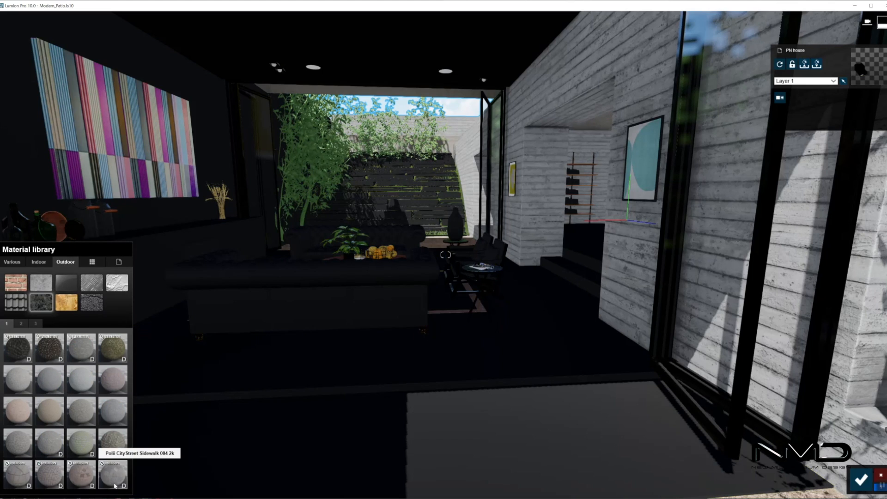
{"action": "left_click", "coordinate": [114, 485]}
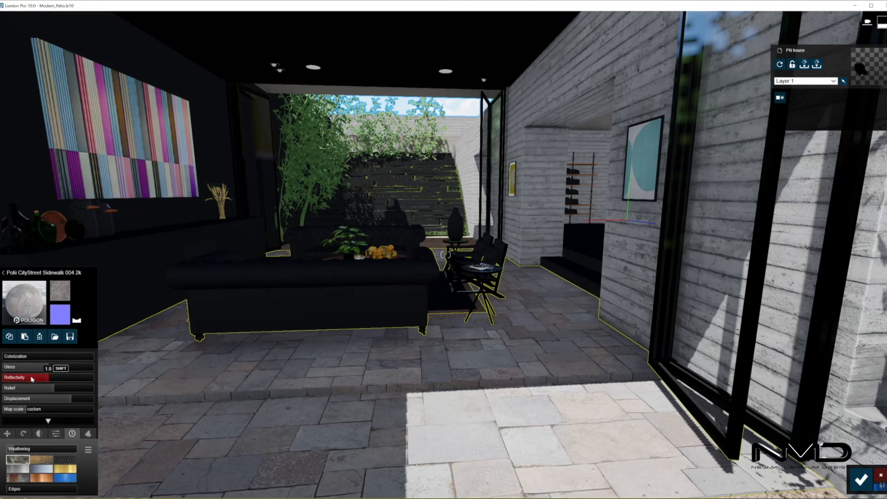
{"action": "left_click", "coordinate": [176, 298]}
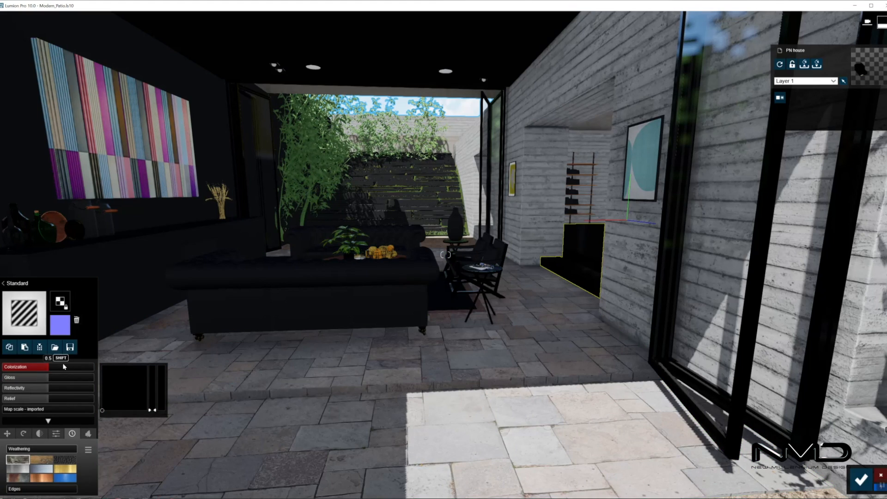
{"action": "left_click", "coordinate": [26, 347]}
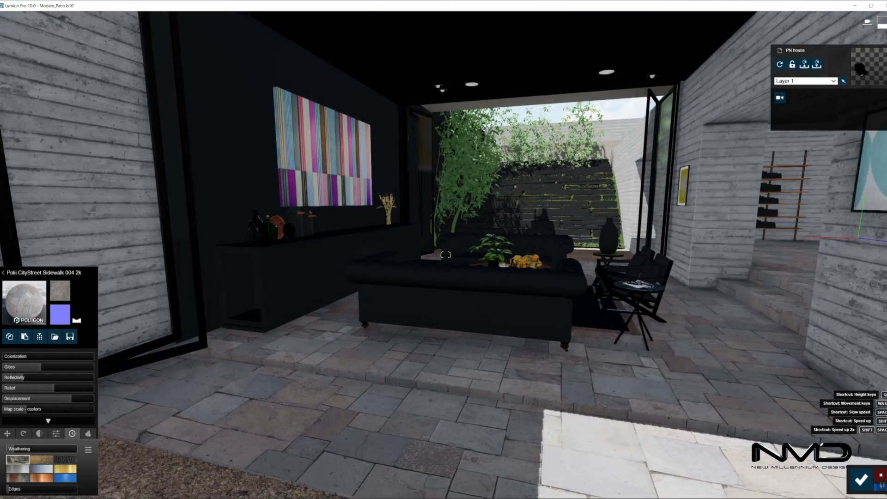
Apply the saved Wood material to the long sideboard below the striped painting and save the changes
{"action": "left_click", "coordinate": [353, 311]}
{"action": "left_click", "coordinate": [92, 262]}
{"action": "left_click", "coordinate": [49, 411]}
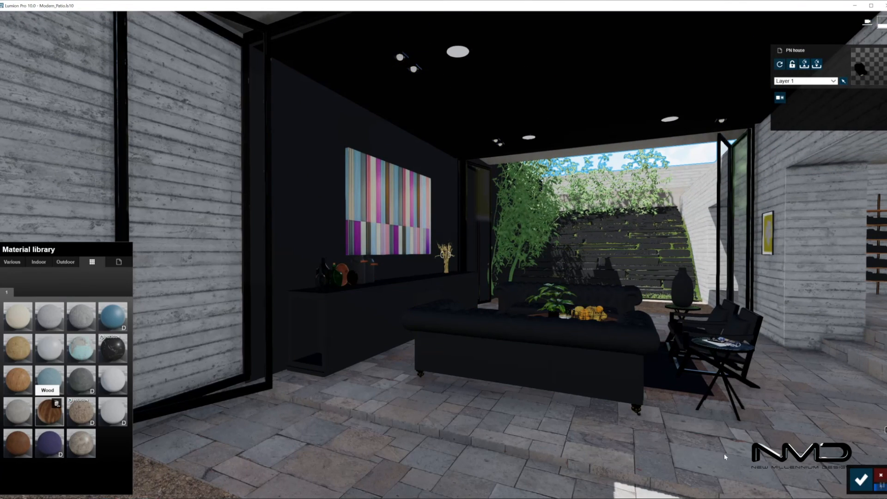
{"action": "left_click", "coordinate": [861, 479]}
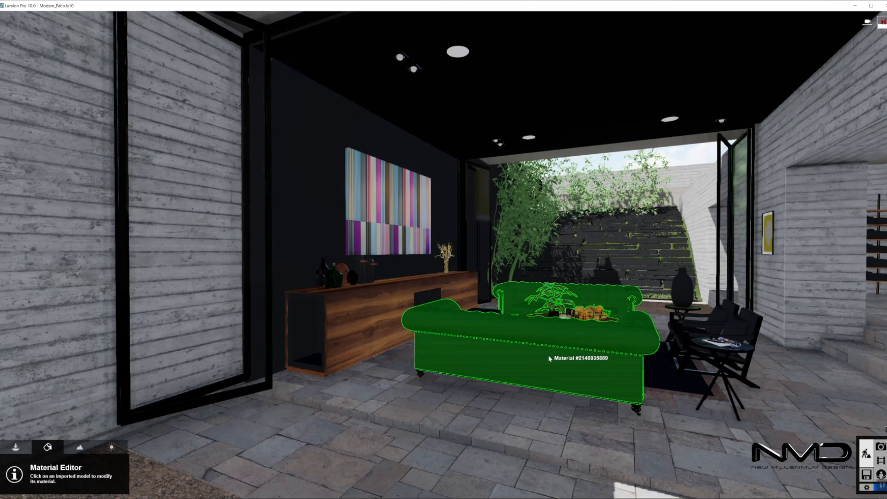
Apply the saved Leather material to the two sofas and the armchair upholstery
{"action": "left_click", "coordinate": [549, 358]}
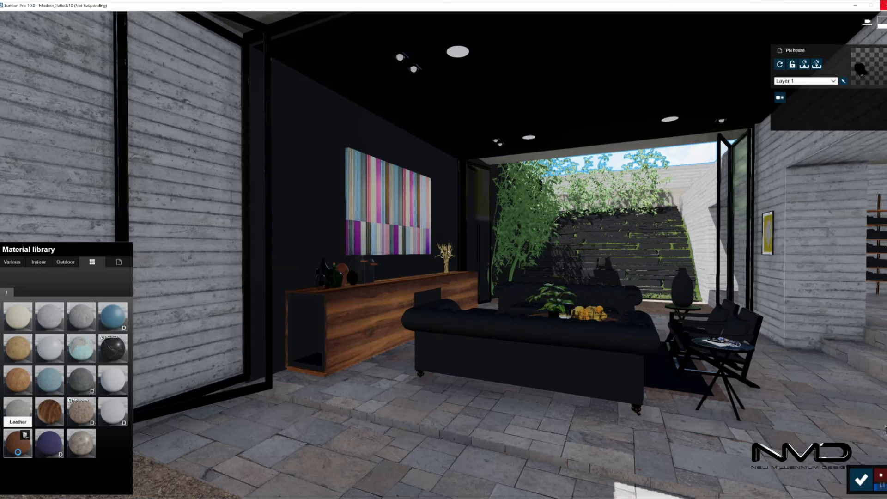
{"action": "left_click", "coordinate": [92, 262]}
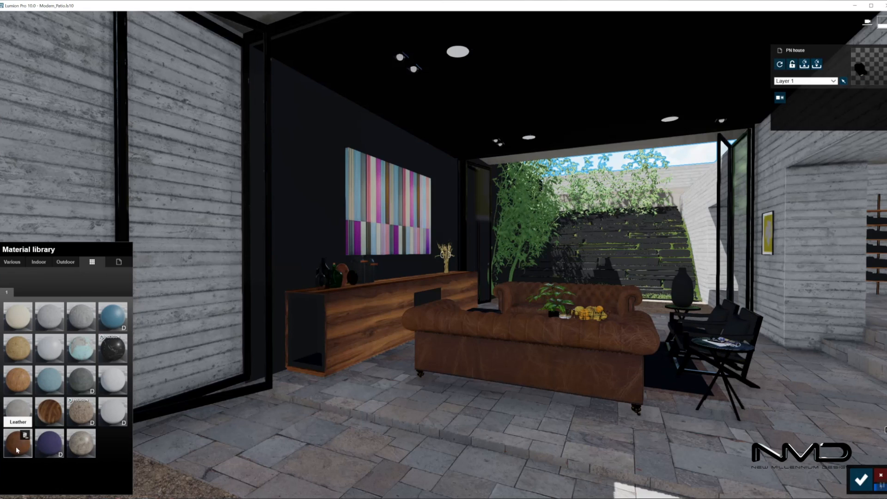
{"action": "left_click", "coordinate": [16, 446]}
Apply the outdoor wood material Polii Wood Flooring 06 3k to the wall behind the painting, with wood-type weathering at 0.3
{"action": "left_click", "coordinate": [294, 199]}
{"action": "left_click", "coordinate": [65, 262]}
{"action": "left_click", "coordinate": [67, 304]}
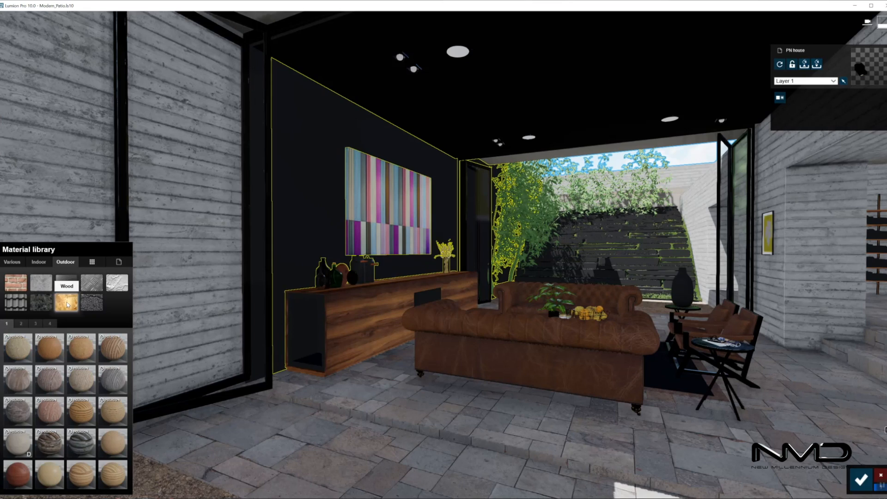
{"action": "left_click", "coordinate": [113, 356]}
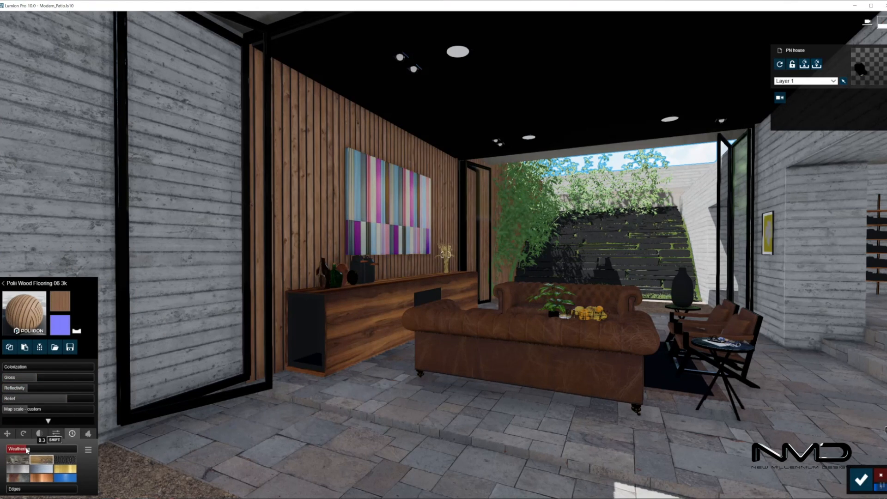
Give the ceiling a Standard material and paste the wall's copied wood slat material onto it
{"action": "left_click", "coordinate": [345, 68]}
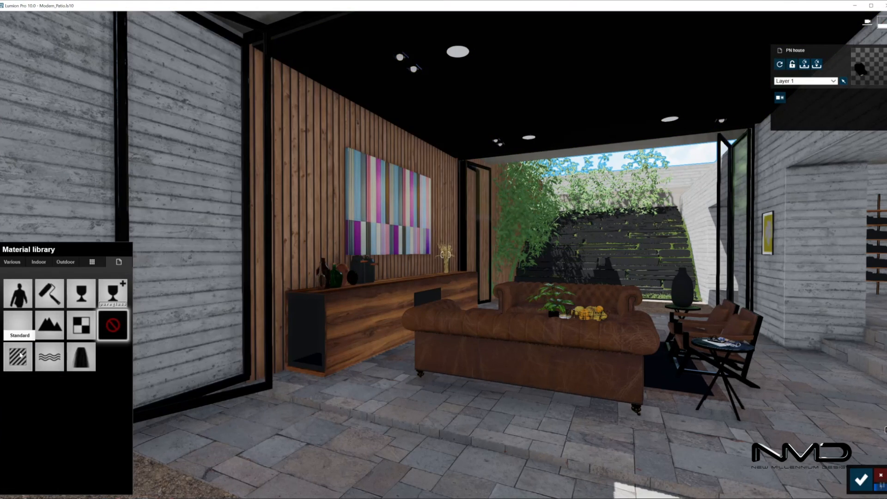
{"action": "mouse_move", "coordinate": [21, 354]}
{"action": "left_click", "coordinate": [20, 352]}
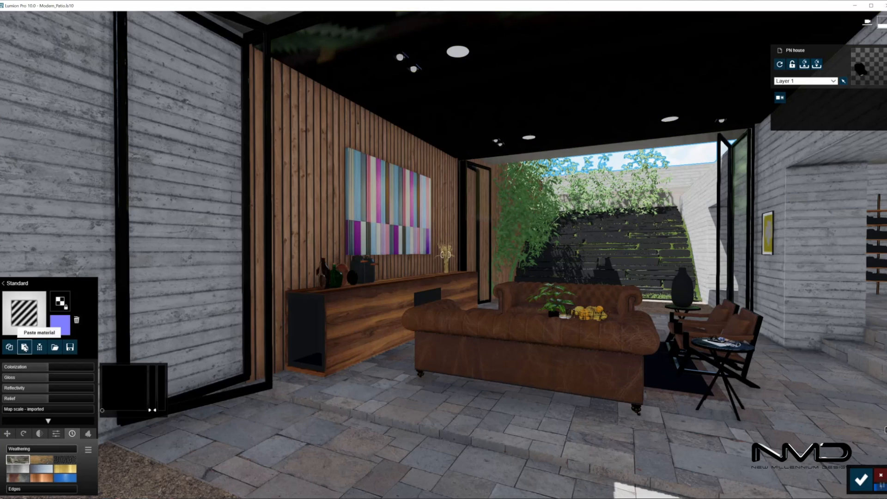
{"action": "left_click", "coordinate": [25, 348]}
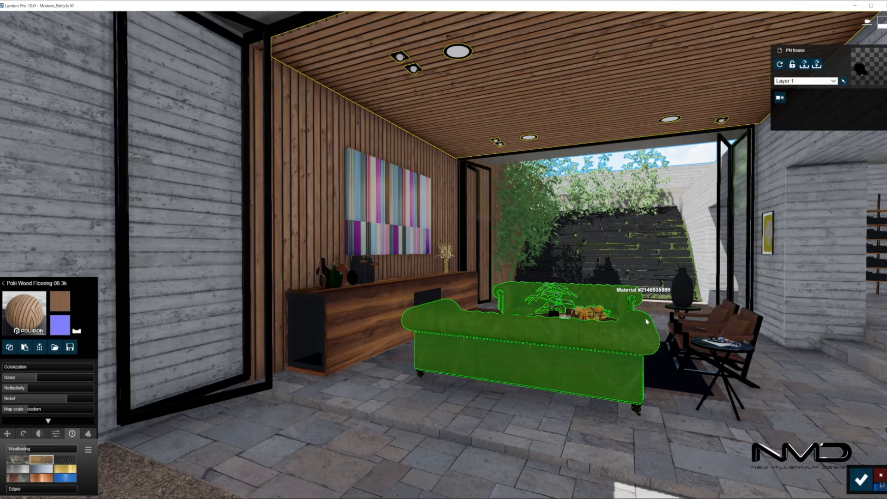
Apply the brown-and-white cowhide fur material to the rug beside the sofa
{"action": "left_click", "coordinate": [668, 372]}
{"action": "left_click", "coordinate": [92, 302]}
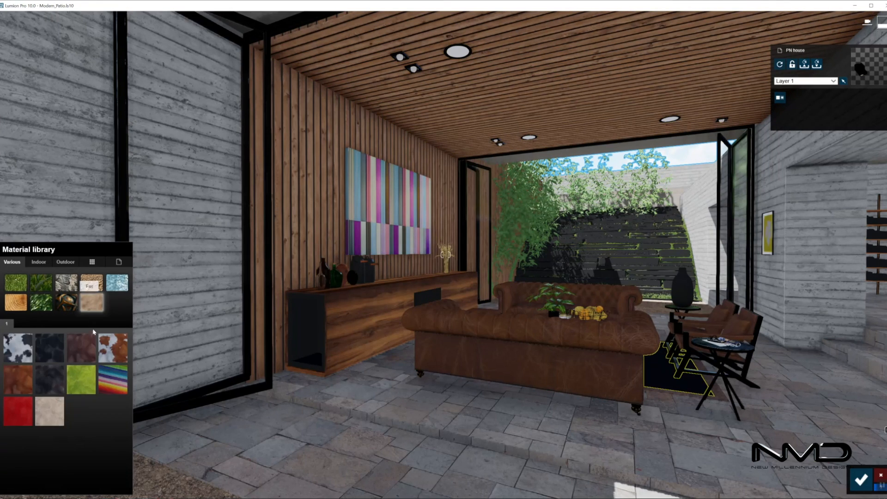
{"action": "left_click", "coordinate": [118, 354]}
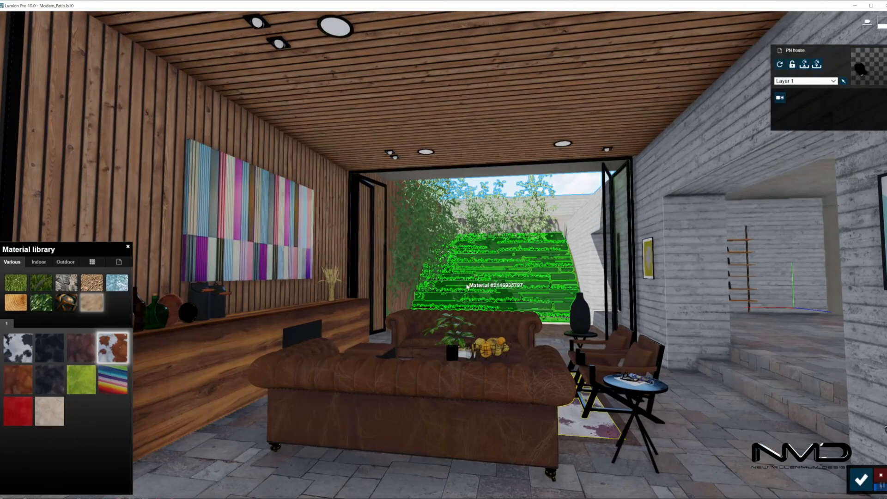
Try to apply a saved custom material to the terraced stone wall in the back garden
{"action": "left_click", "coordinate": [93, 262]}
{"action": "left_click", "coordinate": [98, 261]}
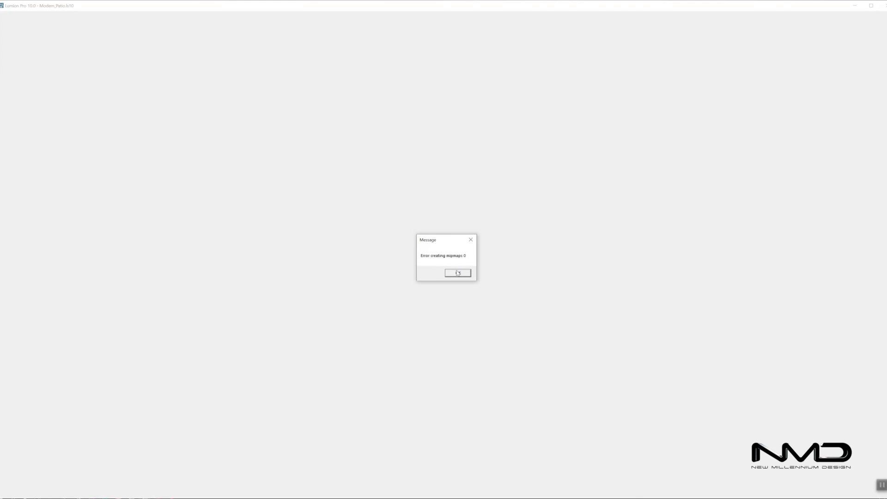
{"action": "left_click", "coordinate": [458, 273]}
{"action": "left_click", "coordinate": [461, 273]}
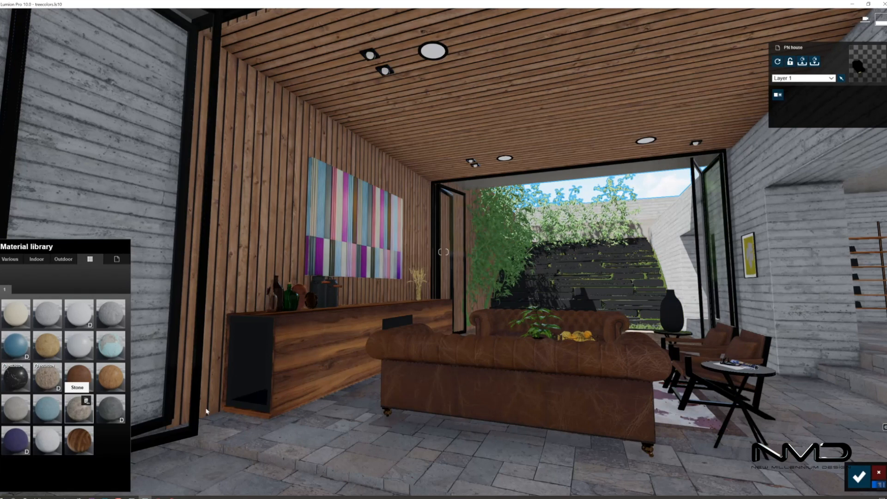
Apply the saved Stone material to the terraced garden wall and the indoor Brass metal to the large vase
{"action": "left_click", "coordinate": [394, 391]}
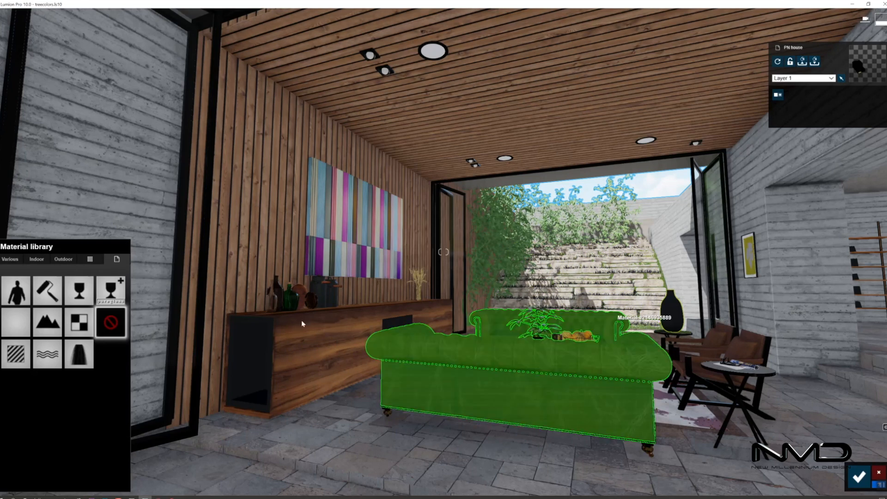
{"action": "left_click", "coordinate": [37, 259]}
{"action": "left_click", "coordinate": [90, 280]}
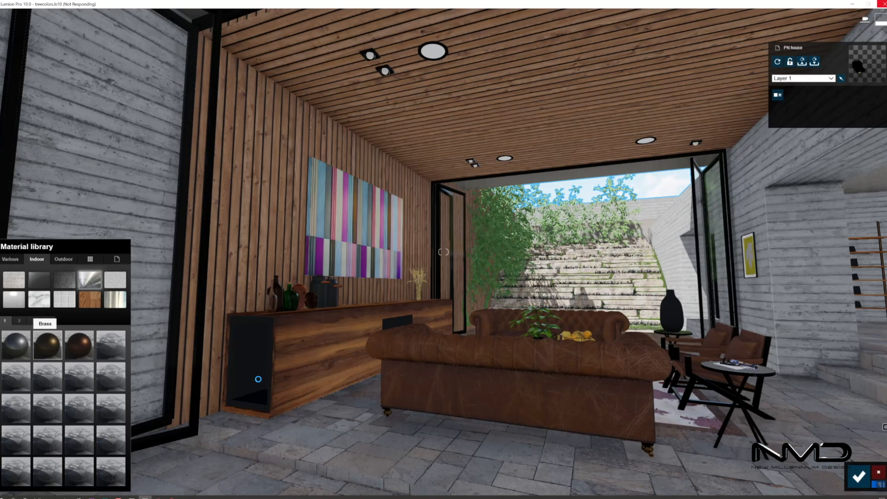
Apply the saved Velvet material to the sideboard's open end compartment and save the changes
{"action": "left_click", "coordinate": [90, 259]}
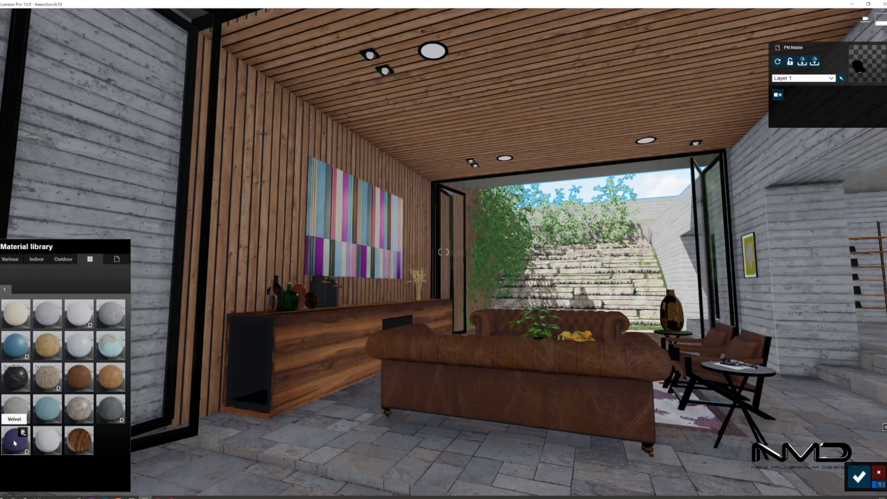
{"action": "left_click", "coordinate": [15, 442]}
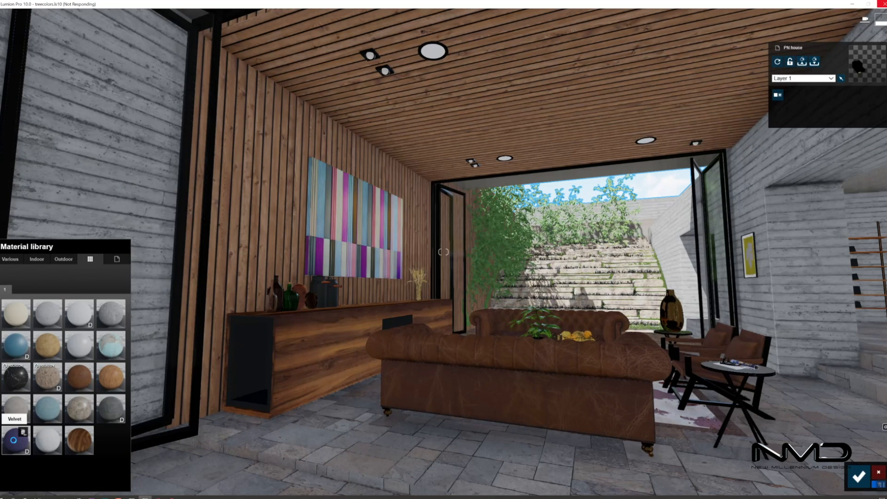
{"action": "left_click", "coordinate": [858, 476]}
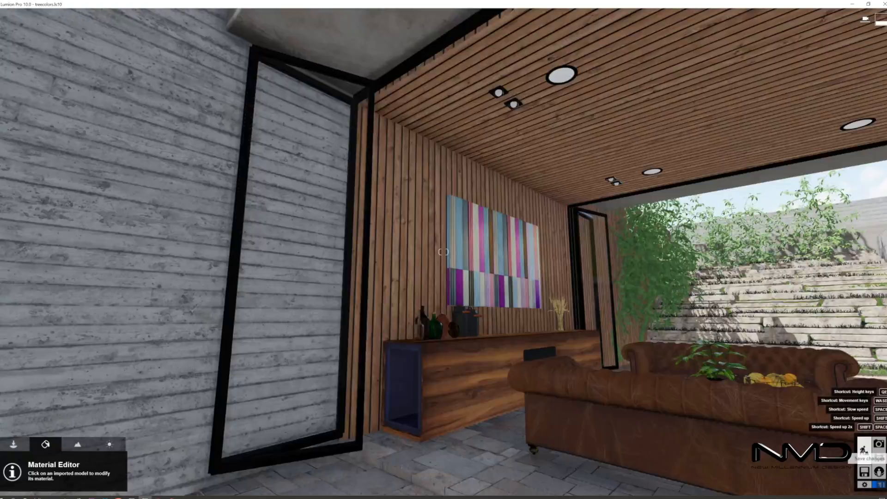
Switch to placing nature objects on the patio and pick a leaf scatter from the fallen-leaves category
{"action": "key", "text": "s"}
{"action": "right_click_drag", "start_coordinate": [28, 20], "coordinate": [10, 146]}
{"action": "left_click", "coordinate": [14, 444]}
{"action": "left_click", "coordinate": [50, 462]}
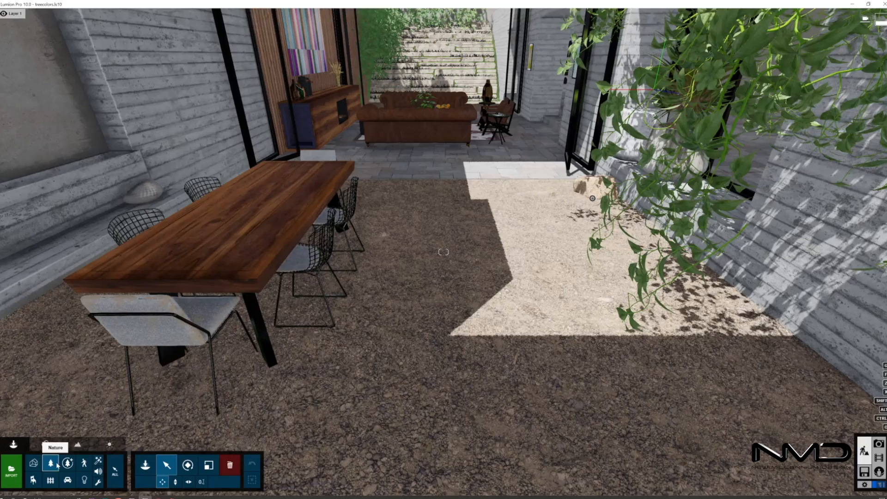
{"action": "left_click", "coordinate": [31, 13]}
{"action": "right_click_drag", "start_coordinate": [194, 407], "coordinate": [224, 336]}
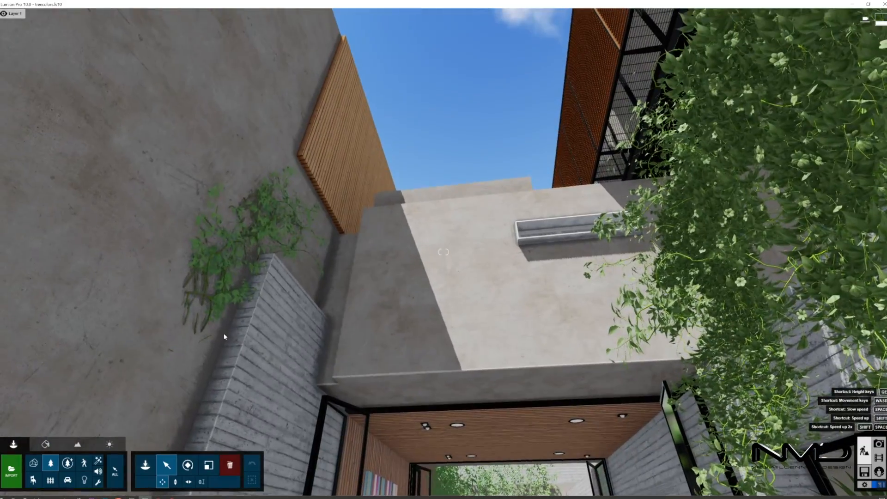
{"action": "left_click", "coordinate": [60, 16]}
{"action": "right_click_drag", "start_coordinate": [60, 16], "coordinate": [62, 464]}
{"action": "left_click", "coordinate": [62, 465]}
{"action": "left_click", "coordinate": [39, 78]}
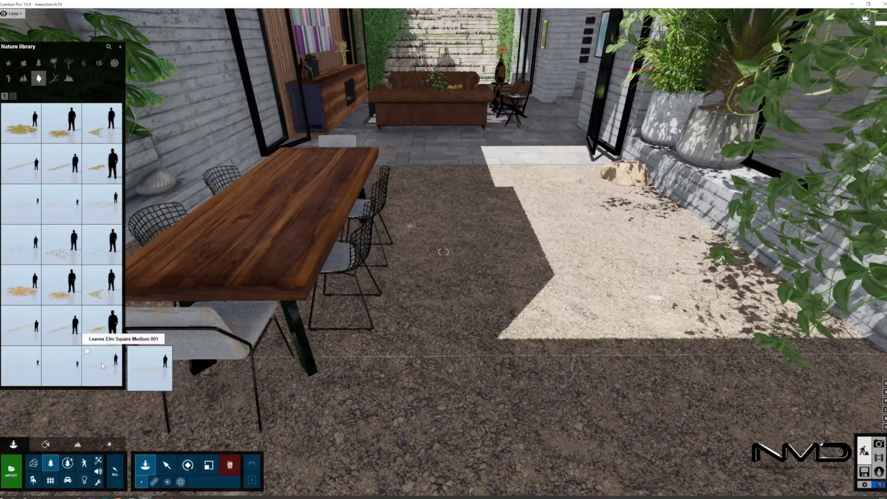
{"action": "left_click", "coordinate": [101, 363]}
{"action": "left_click", "coordinate": [102, 244]}
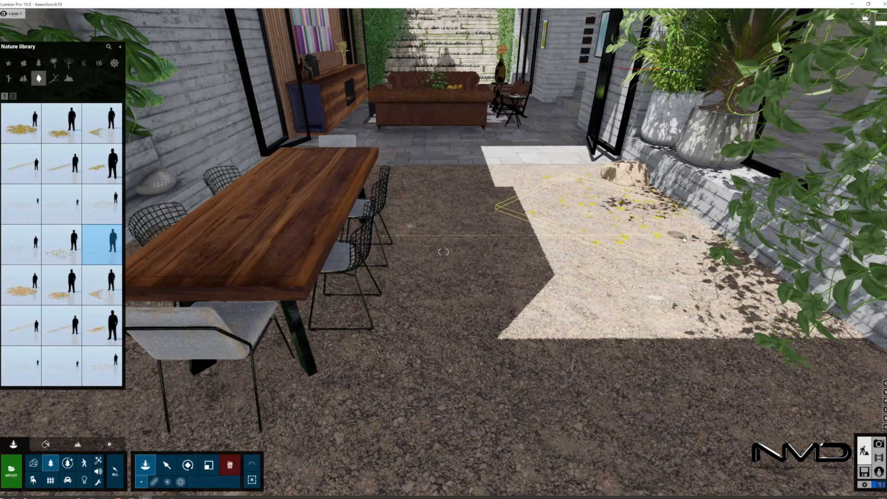
Place several scatters of yellow fallen leaves across the patio gravel and around the dining table
{"action": "left_click", "coordinate": [681, 236]}
{"action": "right_click_drag", "start_coordinate": [681, 237], "coordinate": [657, 235]}
{"action": "left_click", "coordinate": [535, 202]}
{"action": "right_click_drag", "start_coordinate": [535, 202], "coordinate": [298, 242]}
{"action": "left_click", "coordinate": [295, 245]}
{"action": "left_click", "coordinate": [257, 280]}
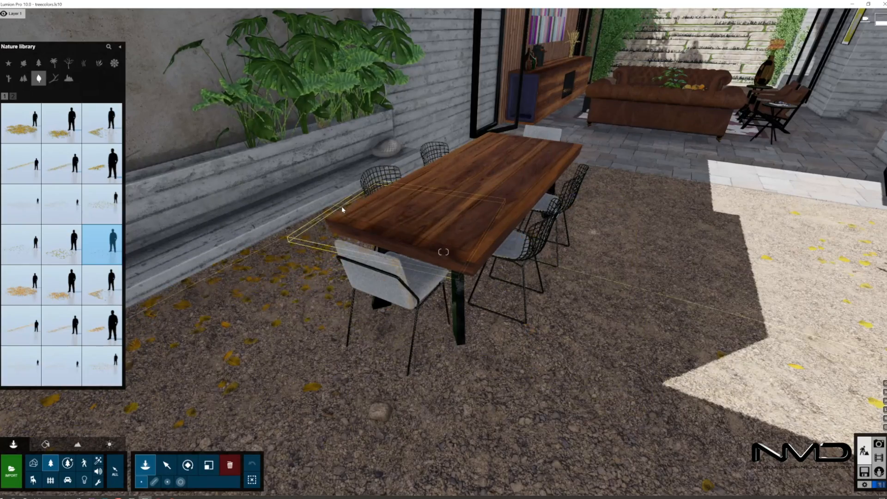
Apply the 3D grass material Wild Grass 02 to the planting strips between the terraced garden stones and save the changes
{"action": "right_click_drag", "start_coordinate": [342, 210], "coordinate": [462, 130]}
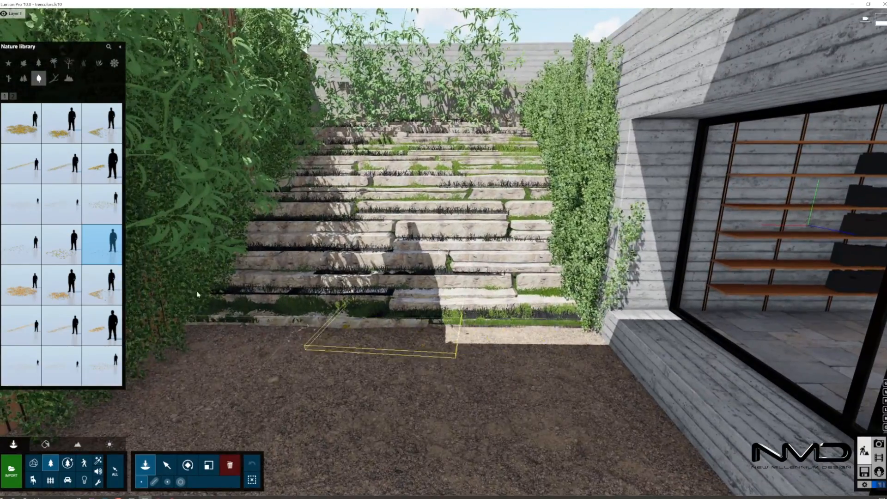
{"action": "left_click", "coordinate": [45, 444]}
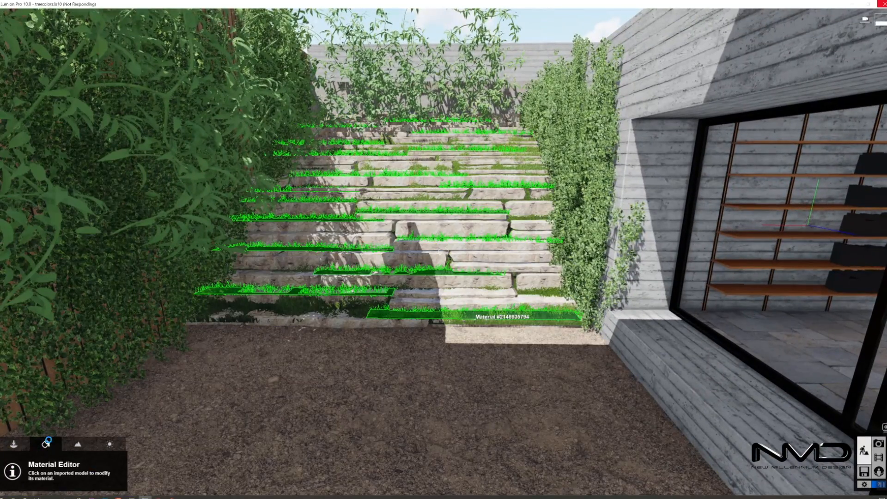
{"action": "left_click", "coordinate": [14, 260]}
{"action": "left_click", "coordinate": [38, 285]}
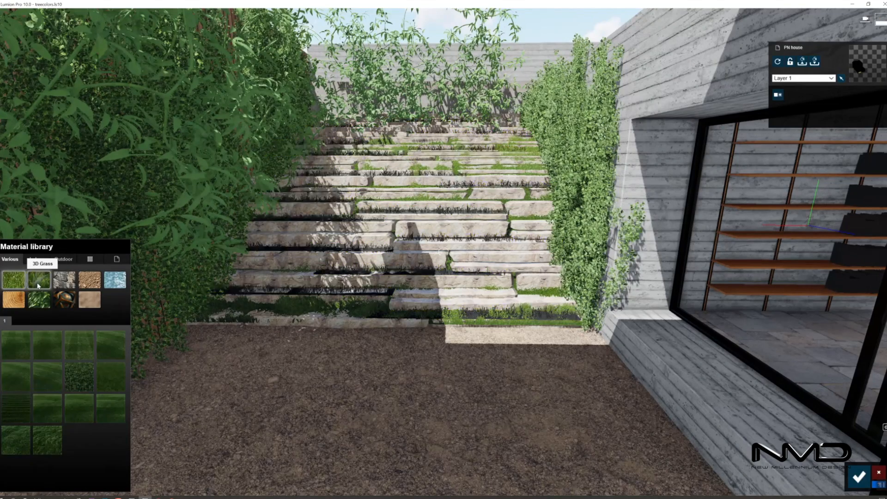
{"action": "left_click", "coordinate": [48, 448]}
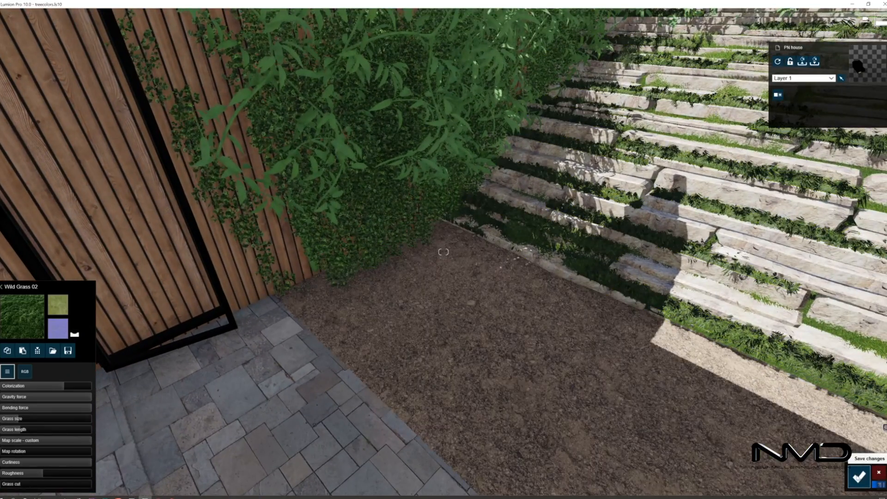
{"action": "left_click", "coordinate": [31, 445]}
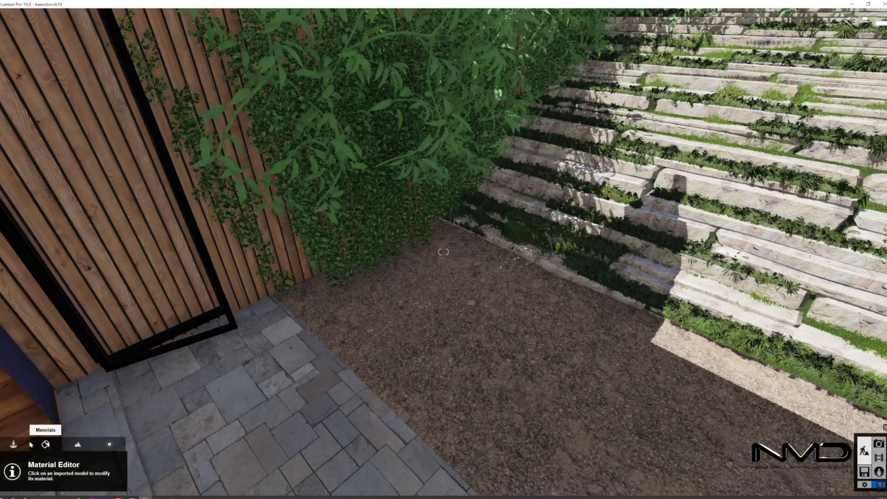
Place the fine-detail tree ghost gum 001 in the gravel corner between the ivy wall and the stone terraces
{"action": "left_click", "coordinate": [15, 444]}
{"action": "left_click", "coordinate": [68, 463]}
{"action": "left_click", "coordinate": [23, 81]}
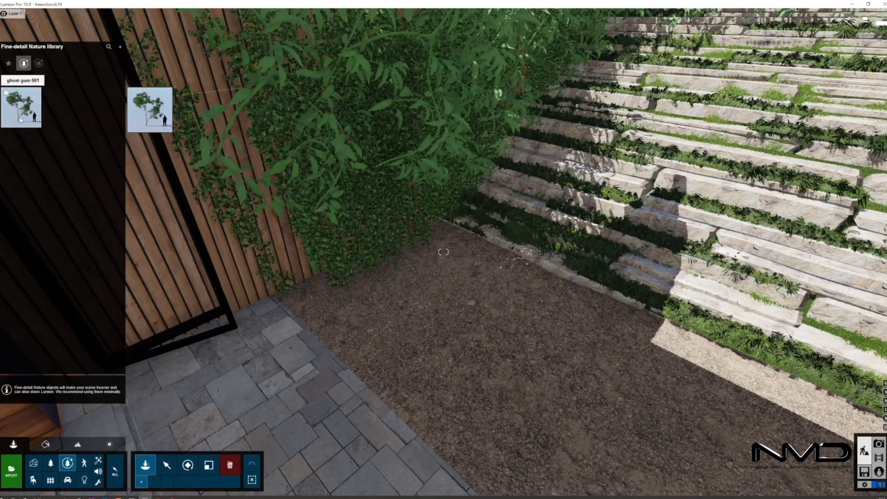
{"action": "left_click", "coordinate": [445, 282]}
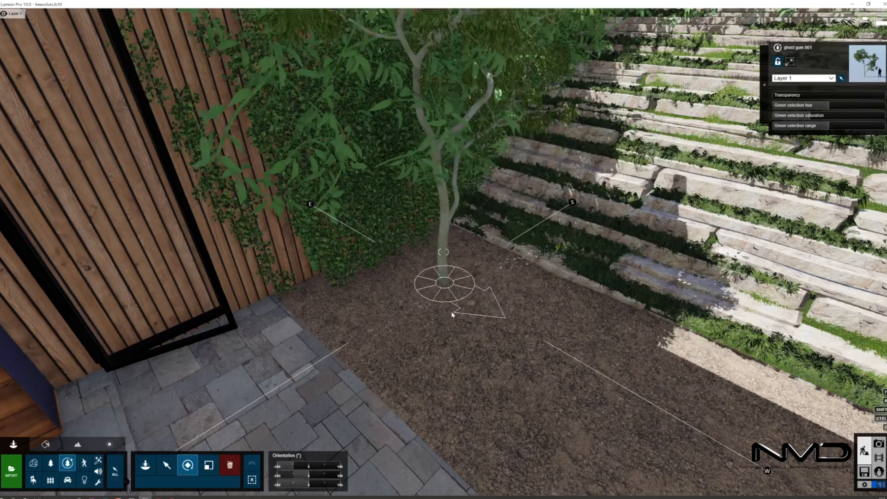
Switch to photo mode, recall the saved patio photo 11 and apply the Realistic style to it
{"action": "scroll", "coordinate": [452, 314], "scroll_direction": "up", "scroll_amount": 3}
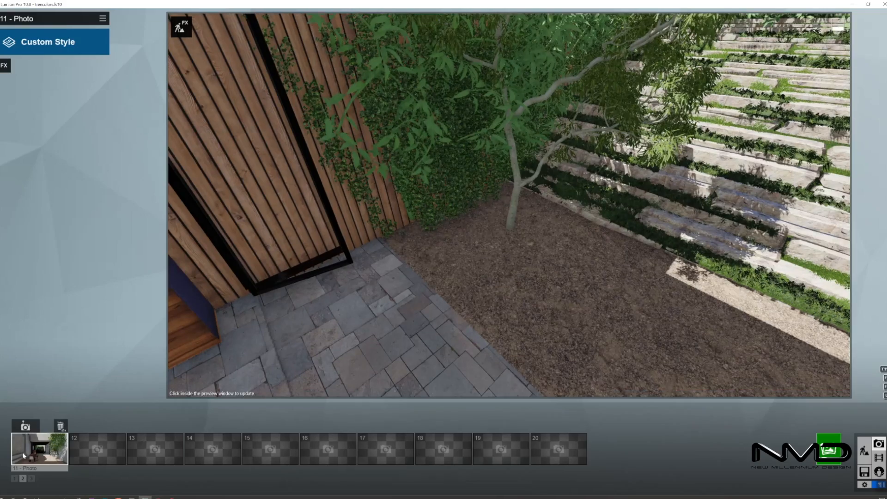
{"action": "left_click", "coordinate": [19, 453]}
{"action": "left_click", "coordinate": [69, 42]}
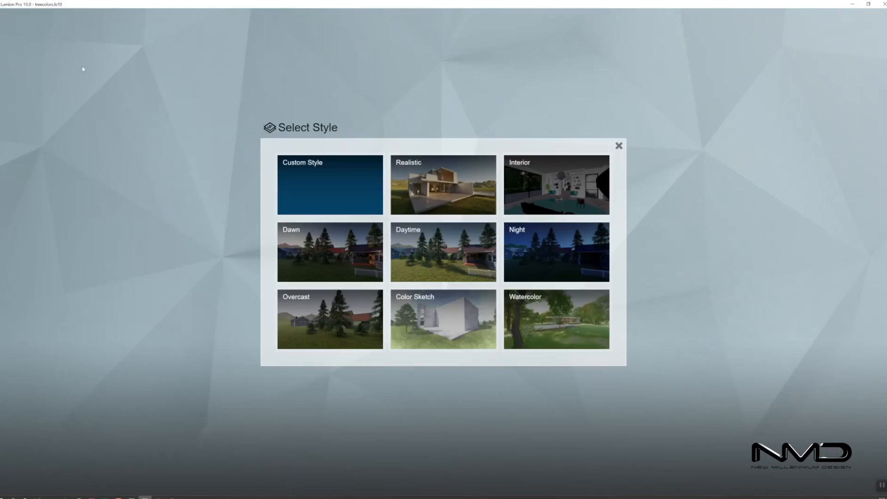
{"action": "left_click", "coordinate": [418, 156]}
Choose a cloudy sky with a clear blue background for Real Skies and adjust its heading and brightness
{"action": "left_click", "coordinate": [19, 82]}
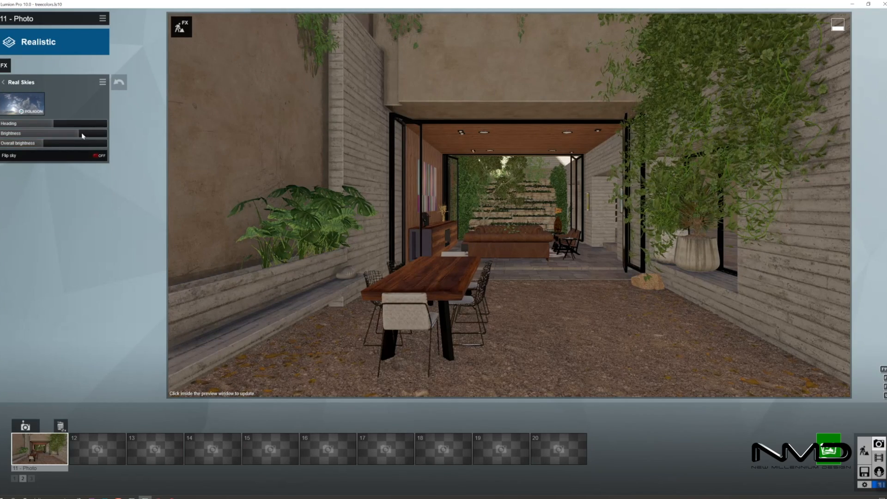
{"action": "mouse_move", "coordinate": [51, 124]}
{"action": "left_mouse_down"}
{"action": "mouse_move", "coordinate": [21, 123]}
{"action": "mouse_move", "coordinate": [49, 124]}
{"action": "left_mouse_up"}
{"action": "left_click", "coordinate": [29, 104]}
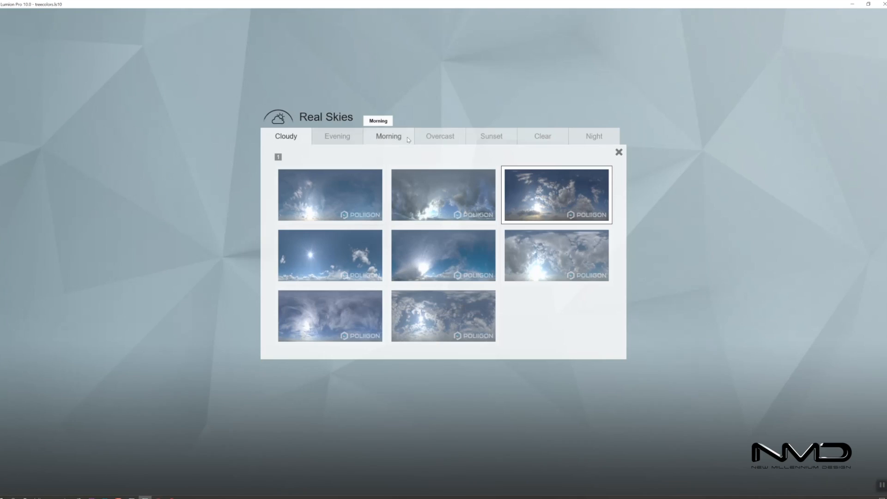
{"action": "left_click", "coordinate": [440, 135]}
{"action": "left_click", "coordinate": [286, 135]}
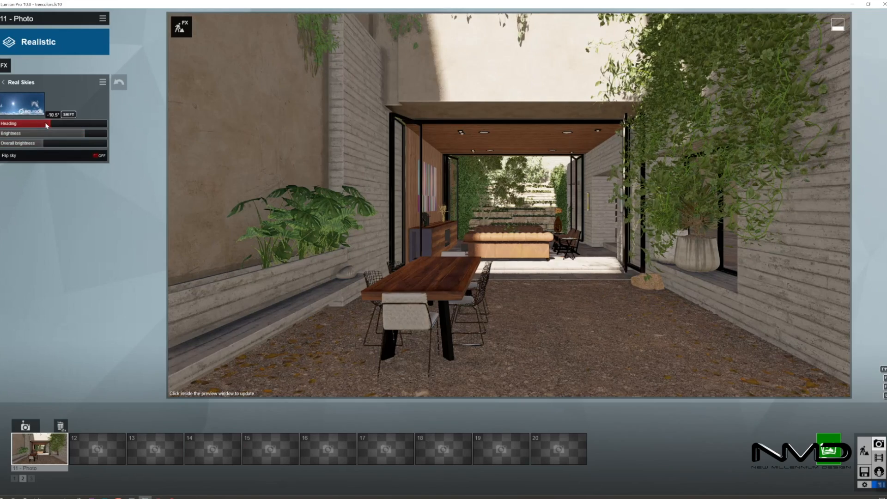
{"action": "left_click_drag", "start_coordinate": [46, 124], "coordinate": [89, 134]}
Adjust the strength of the Sharpen effect for the patio photo
{"action": "left_click", "coordinate": [3, 81]}
{"action": "left_click", "coordinate": [4, 98]}
{"action": "left_click", "coordinate": [4, 83]}
Raise the photo's exposure and fine-tune its Color Correction effect, including the contrast
{"action": "left_click", "coordinate": [34, 121]}
{"action": "left_click_drag", "start_coordinate": [53, 96], "coordinate": [64, 98]}
{"action": "left_click", "coordinate": [4, 83]}
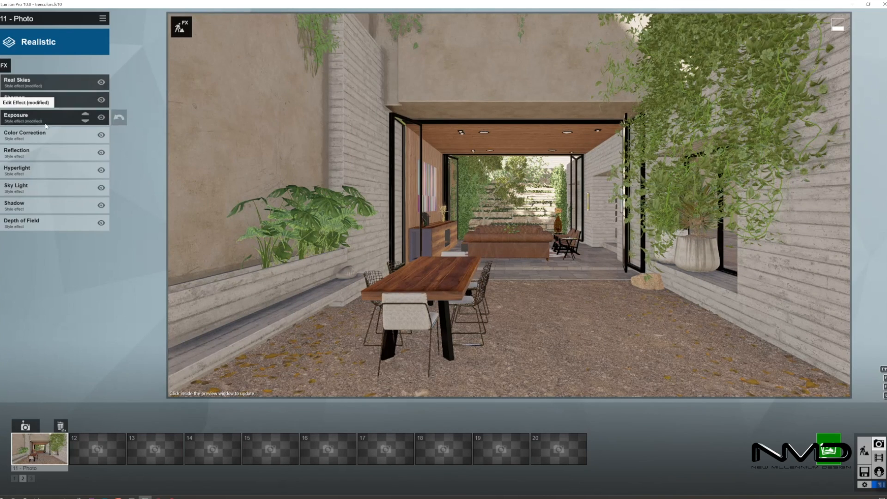
{"action": "left_click", "coordinate": [47, 136]}
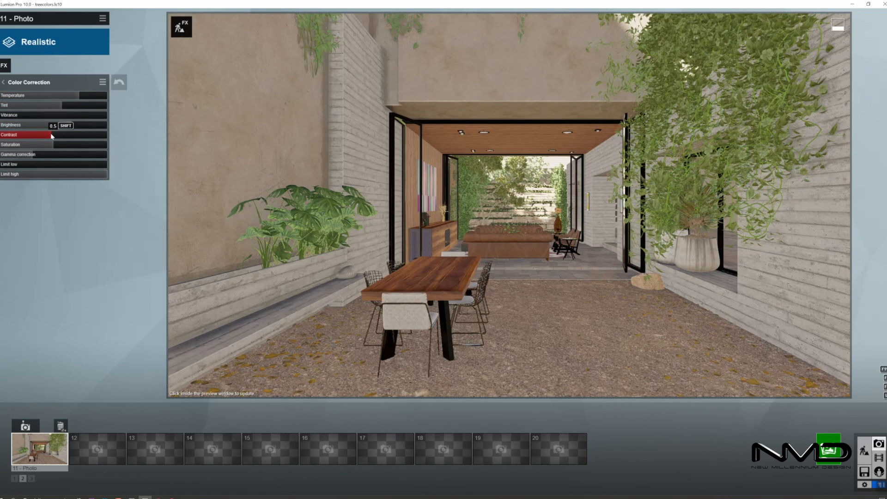
{"action": "left_click", "coordinate": [4, 82]}
Edit the Reflection effect's planes and add one on each of the two front glass doors facing the patio
{"action": "left_click", "coordinate": [33, 151]}
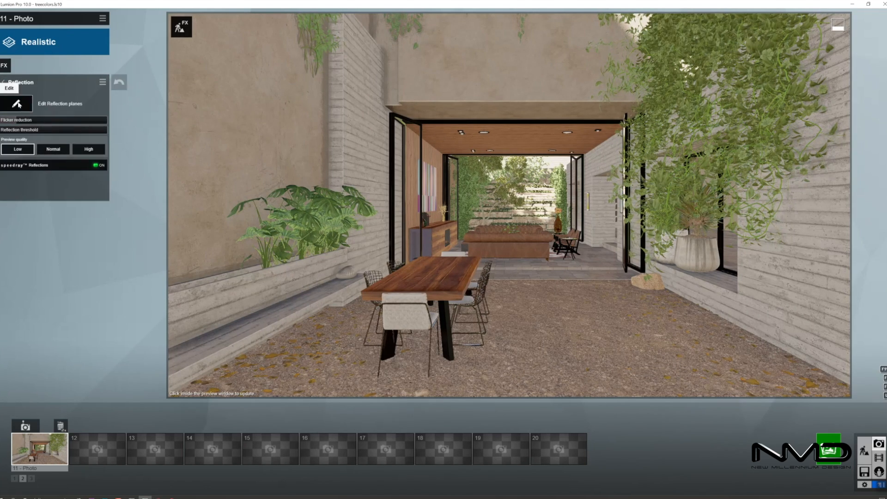
{"action": "left_click", "coordinate": [17, 103]}
{"action": "left_click", "coordinate": [6, 481]}
{"action": "left_click", "coordinate": [303, 275]}
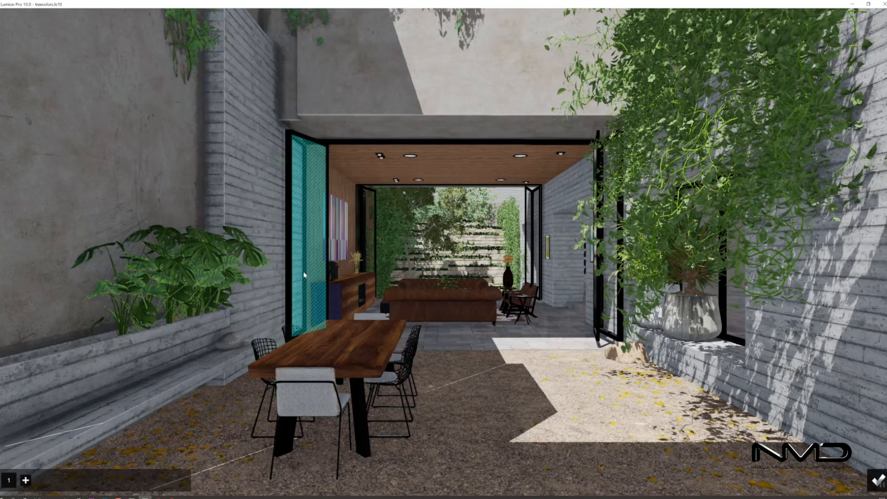
{"action": "left_click", "coordinate": [25, 481]}
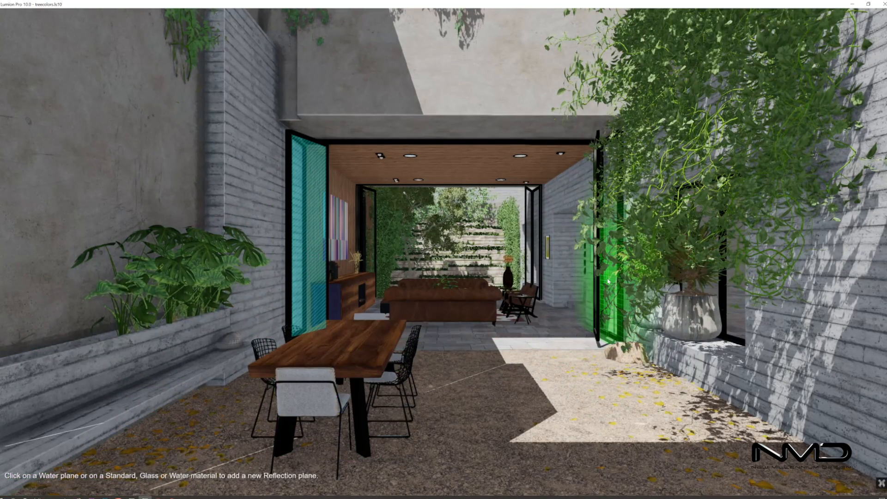
{"action": "left_click", "coordinate": [606, 279]}
Add three more reflection planes on the rear glass doors of the living room and save the planes
{"action": "left_click", "coordinate": [44, 480]}
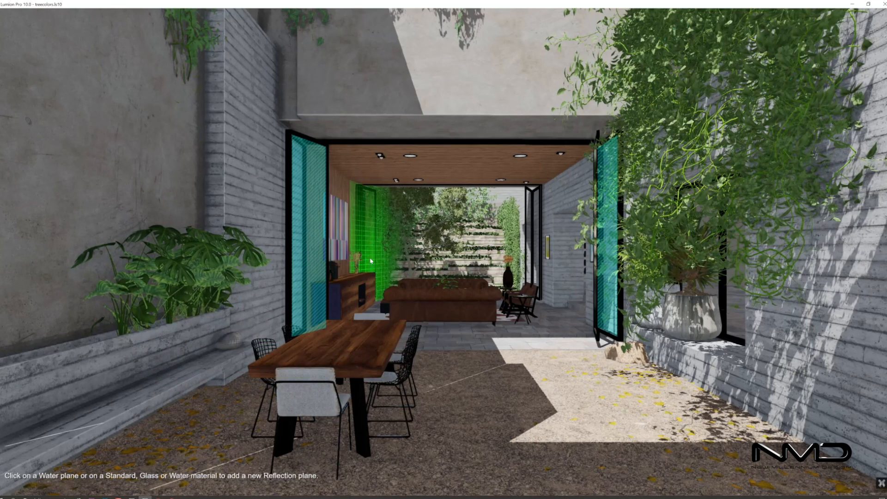
{"action": "left_click", "coordinate": [368, 243]}
{"action": "left_click", "coordinate": [63, 480]}
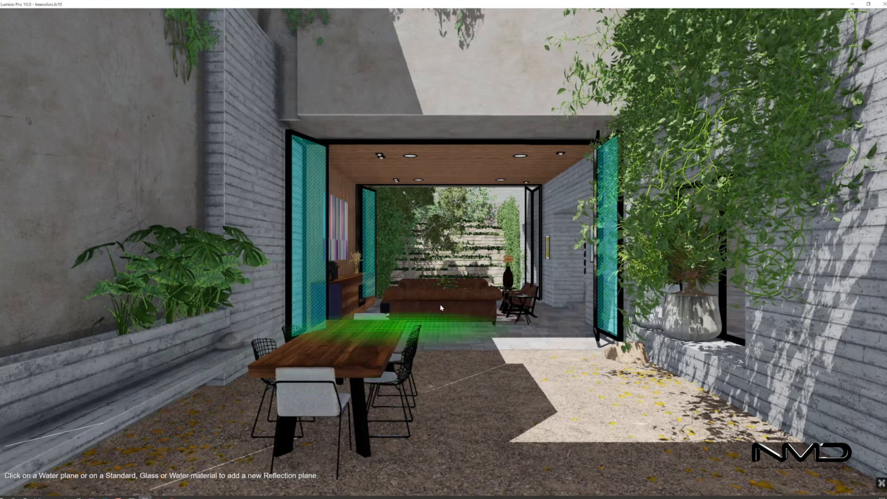
{"action": "left_click", "coordinate": [517, 262]}
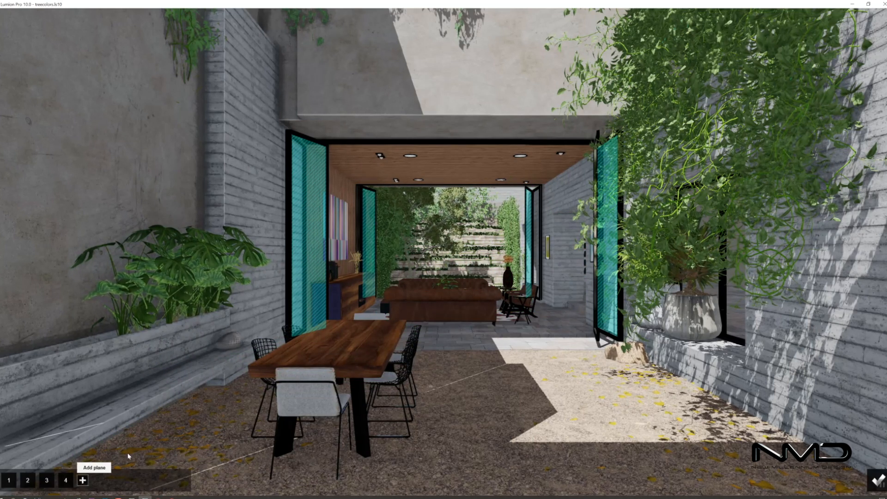
{"action": "left_click", "coordinate": [83, 480]}
{"action": "left_click", "coordinate": [537, 270]}
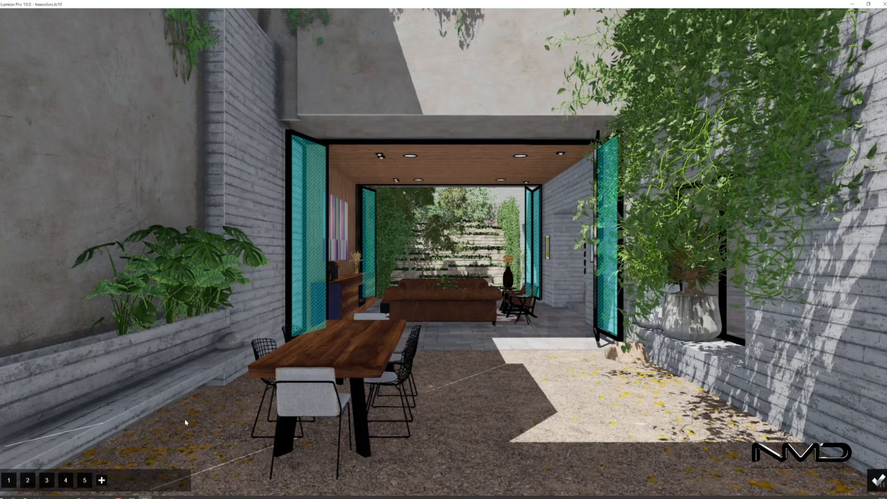
{"action": "left_click", "coordinate": [878, 481]}
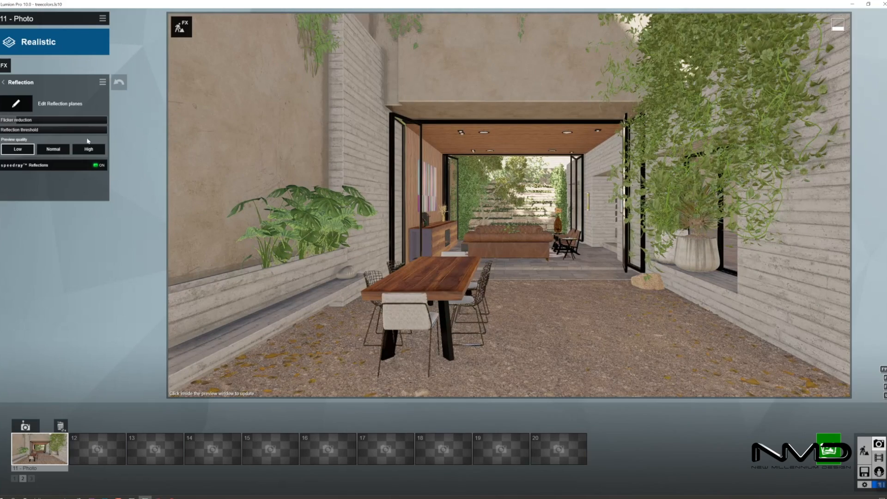
Adjust the Hyperlight amount, and set Sky Light to 0.0 saturation with planar and projected reflections on
{"action": "left_click", "coordinate": [39, 168]}
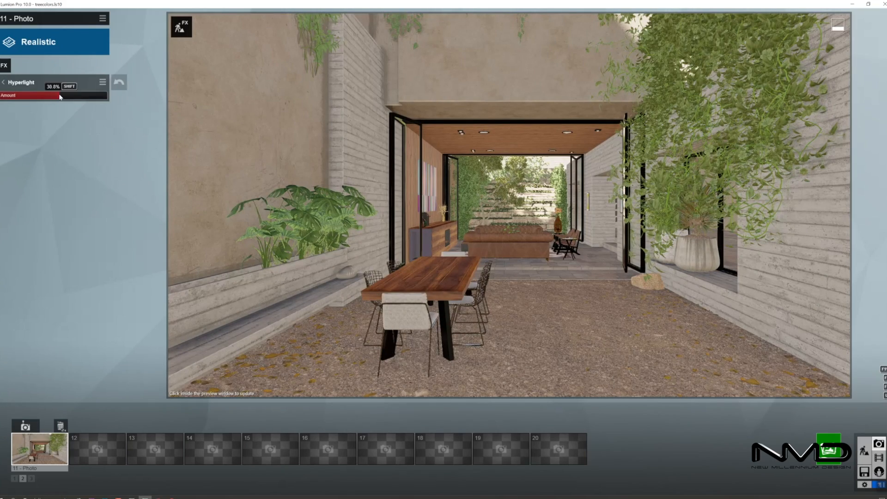
{"action": "left_click", "coordinate": [3, 82]}
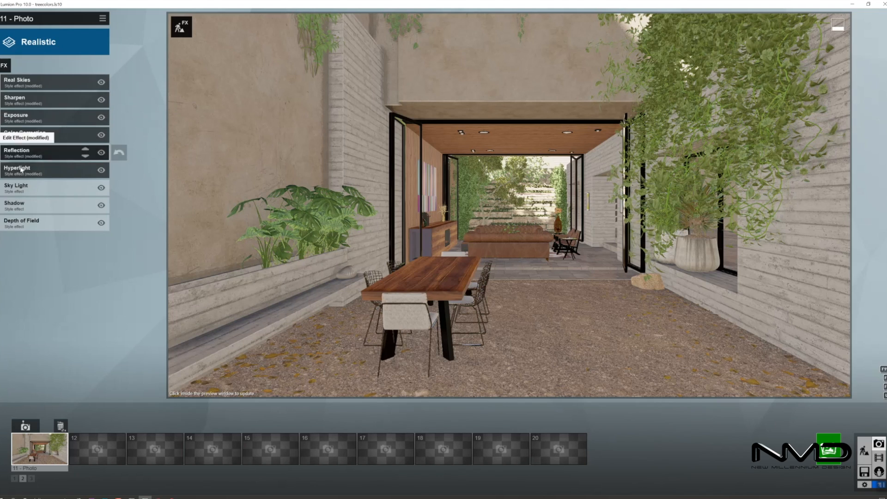
{"action": "left_click", "coordinate": [33, 189]}
{"action": "left_click", "coordinate": [98, 118]}
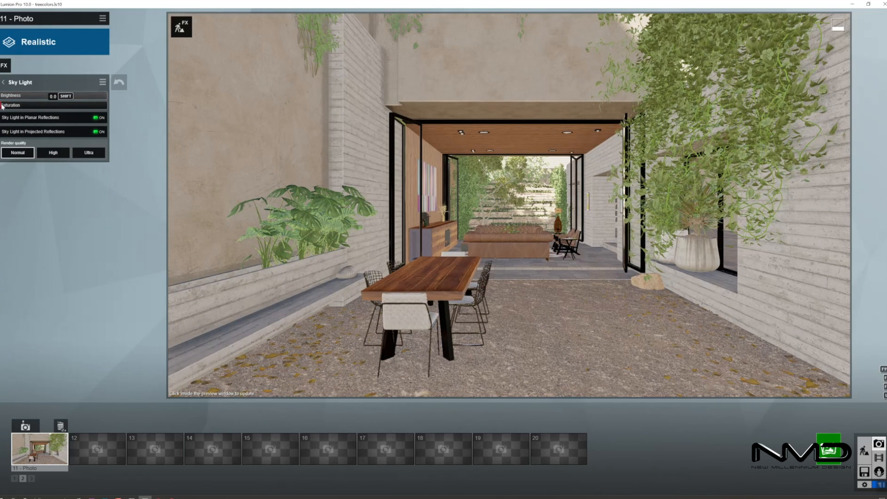
{"action": "left_click", "coordinate": [3, 82]}
Adjust the Shadow effect with soft and fine detail shadows on, and set Depth of Field's foreground/background to 0.0
{"action": "left_click", "coordinate": [29, 203]}
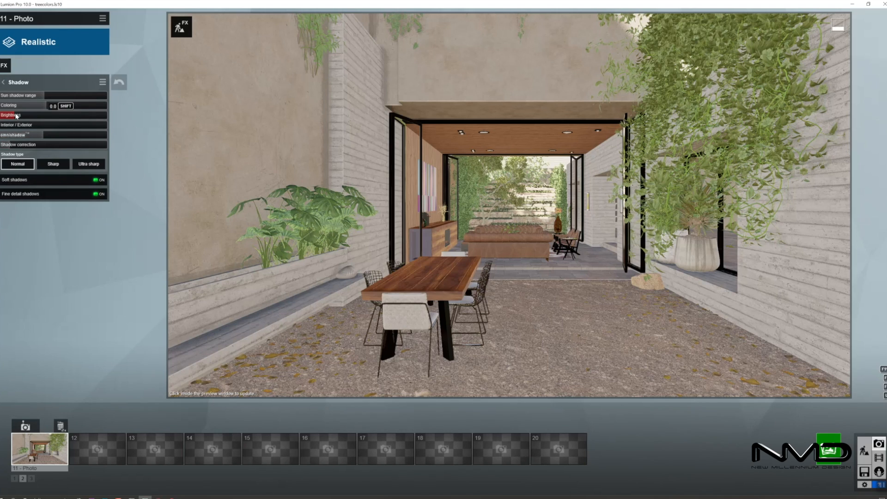
{"action": "left_click", "coordinate": [3, 83]}
{"action": "left_click", "coordinate": [21, 223]}
{"action": "left_click", "coordinate": [17, 115]}
{"action": "left_click", "coordinate": [21, 96]}
{"action": "left_click_drag", "start_coordinate": [53, 105], "coordinate": [3, 105]}
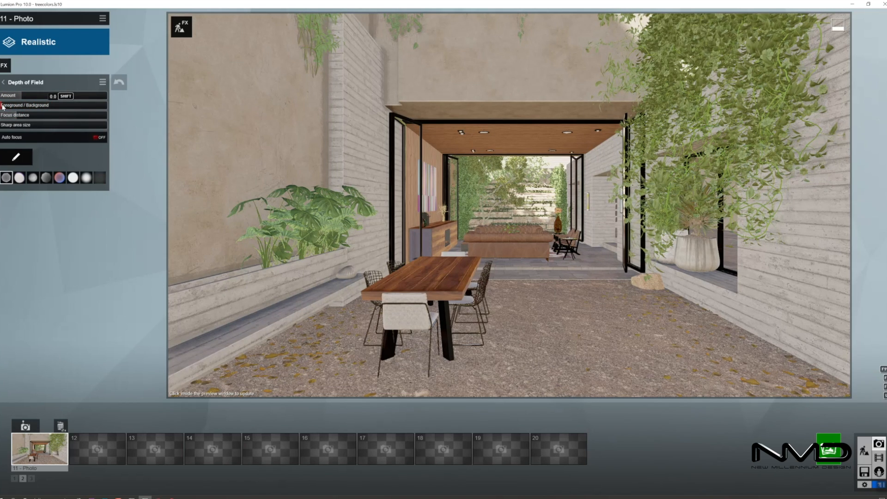
{"action": "left_click", "coordinate": [4, 83]}
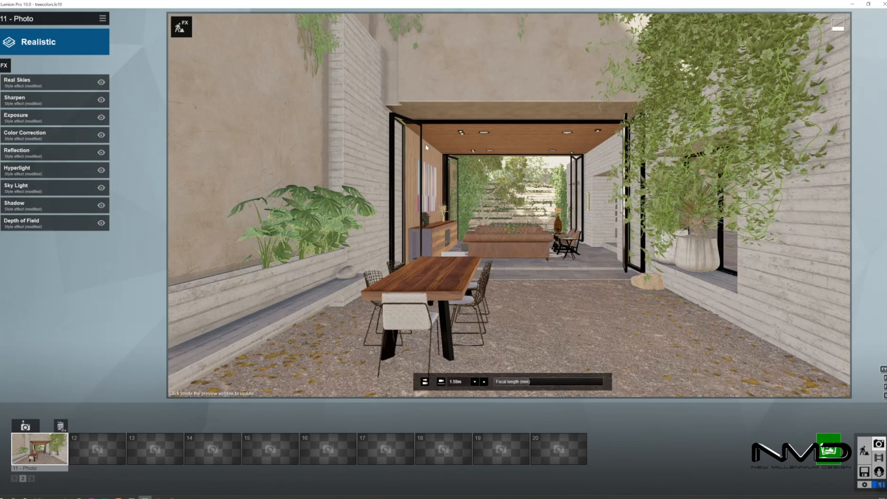
{"action": "left_click", "coordinate": [425, 143]}
Add a Handheld Camera effect with a tilt of -90° to turn the patio view on its side, and refresh the preview
{"action": "left_click", "coordinate": [4, 66]}
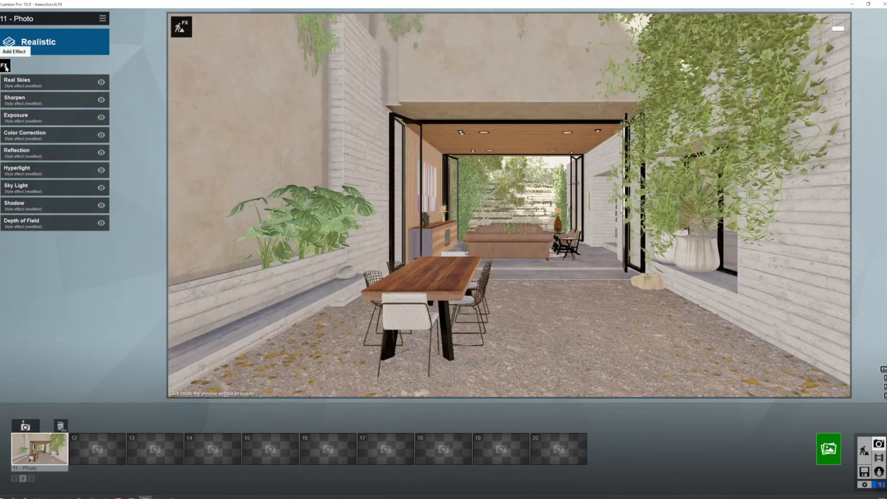
{"action": "left_click", "coordinate": [312, 218]}
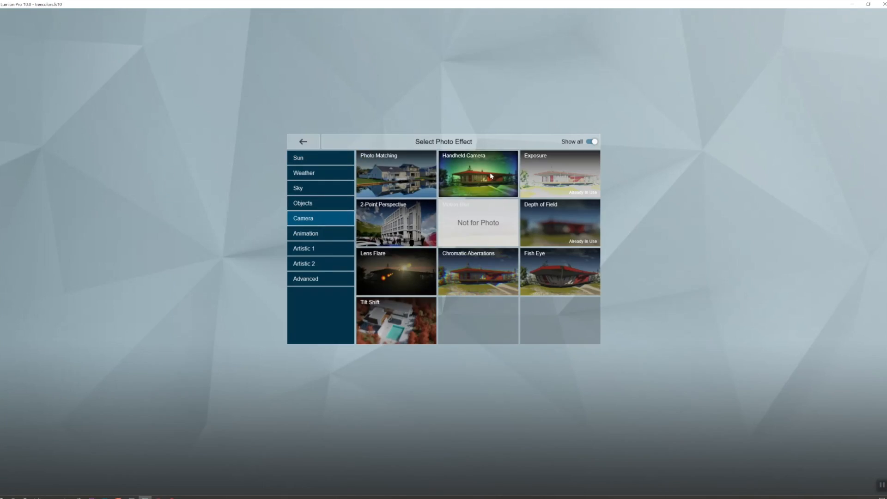
{"action": "left_click", "coordinate": [479, 174]}
{"action": "left_click_drag", "start_coordinate": [52, 147], "coordinate": [1, 147]}
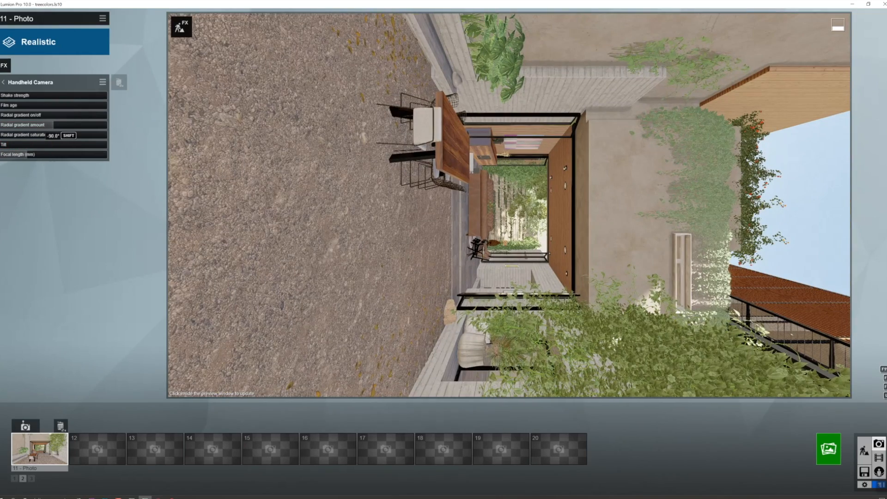
{"action": "left_click", "coordinate": [401, 224]}
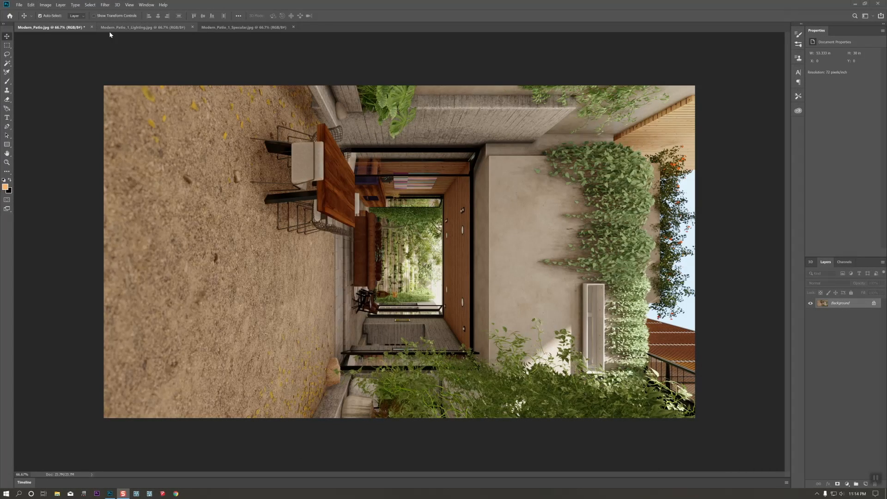
In Photoshop, review the lighting and specular passes and place the specular pass as a layer over Modern_Patio.jpg
{"action": "left_click", "coordinate": [138, 27]}
{"action": "left_click", "coordinate": [246, 28]}
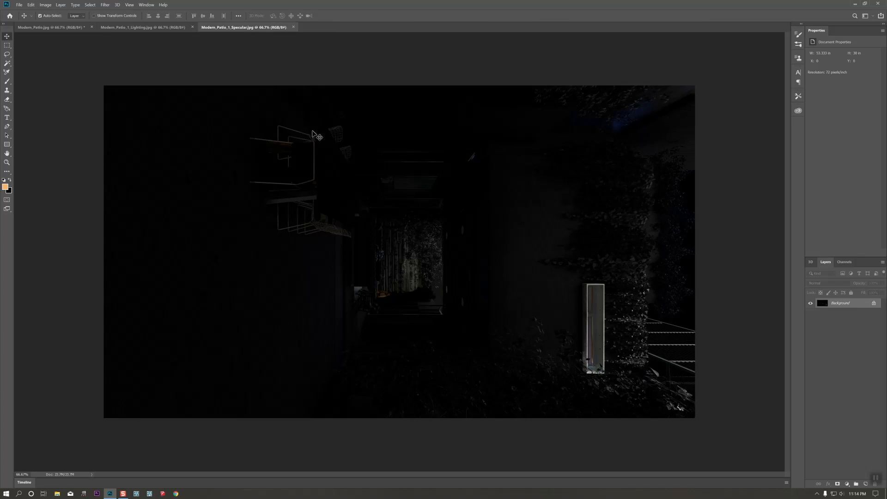
{"action": "left_click_drag", "start_coordinate": [79, 28], "coordinate": [421, 232]}
Set the specular layer's blend mode to Screen and merge it with the background
{"action": "left_click", "coordinate": [827, 283]}
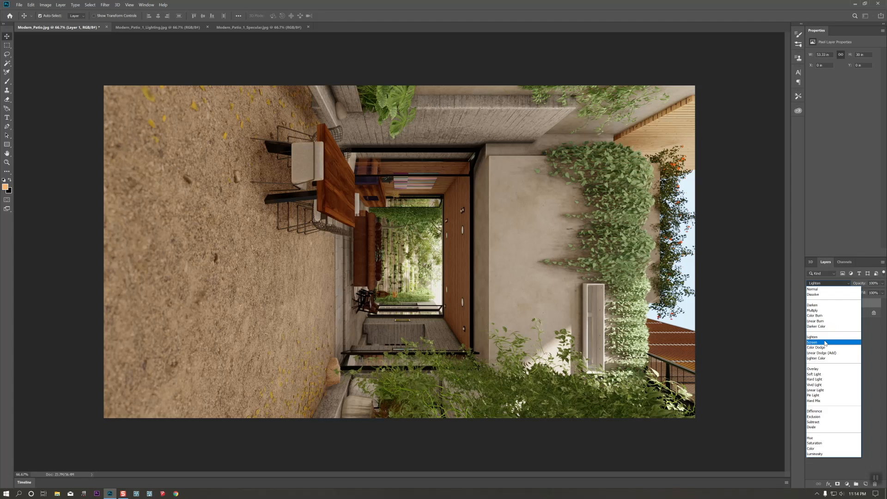
{"action": "left_click", "coordinate": [827, 343]}
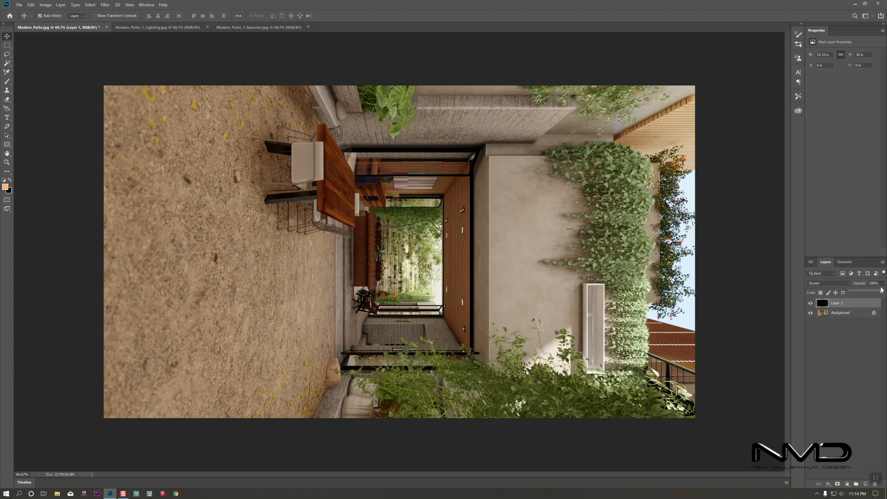
{"action": "right_click", "coordinate": [832, 315]}
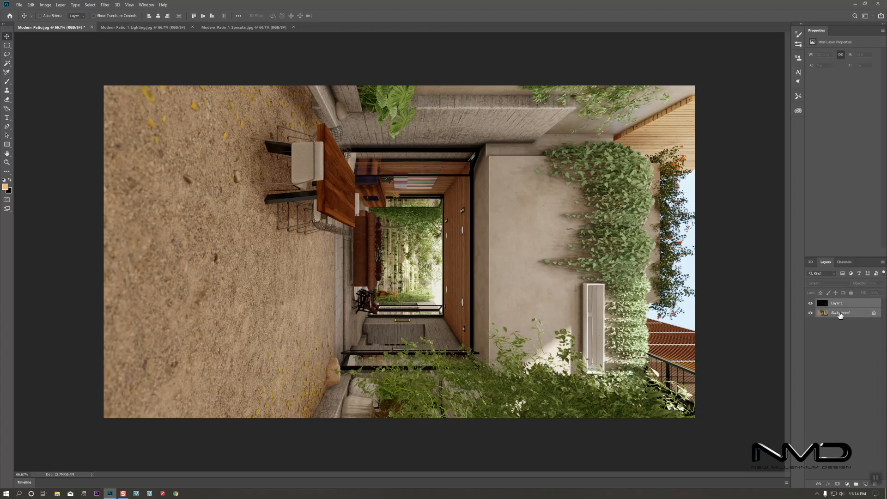
{"action": "left_click", "coordinate": [833, 368]}
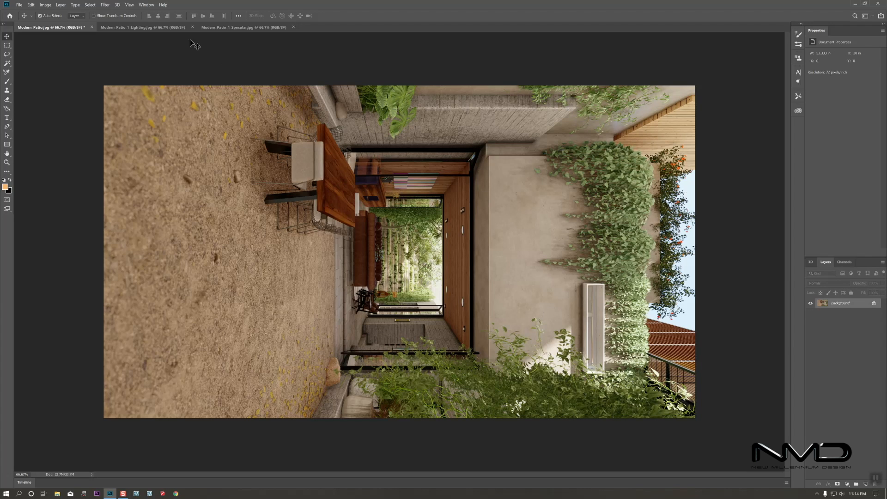
Place the lighting pass over Modern_Patio.jpg as a Soft Light layer and lower its opacity
{"action": "left_click", "coordinate": [171, 27]}
{"action": "left_click_drag", "start_coordinate": [73, 29], "coordinate": [447, 287]}
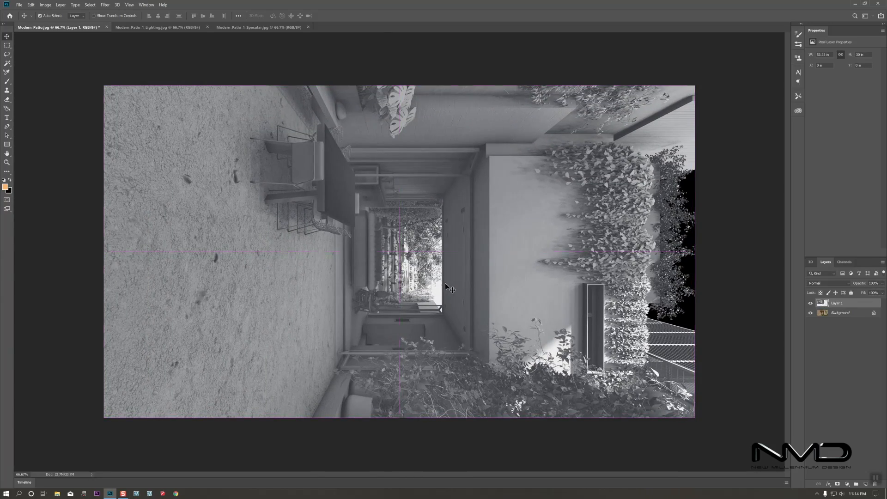
{"action": "left_click", "coordinate": [827, 283]}
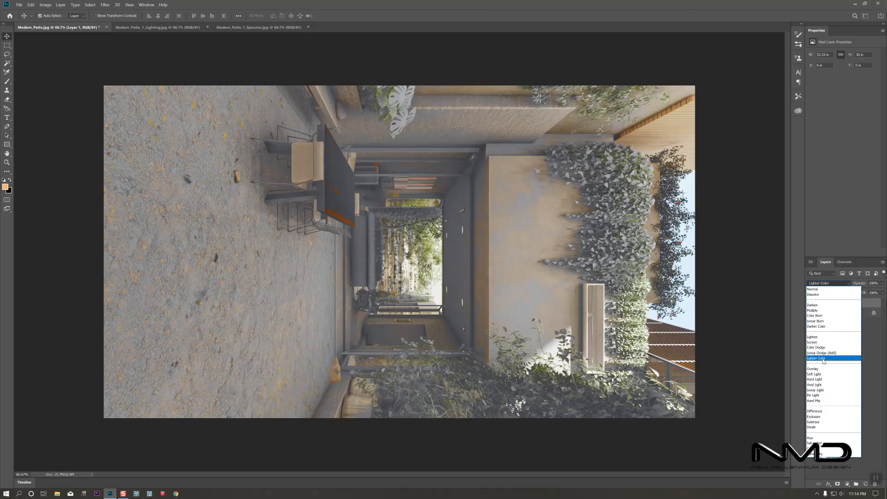
{"action": "left_click", "coordinate": [820, 375]}
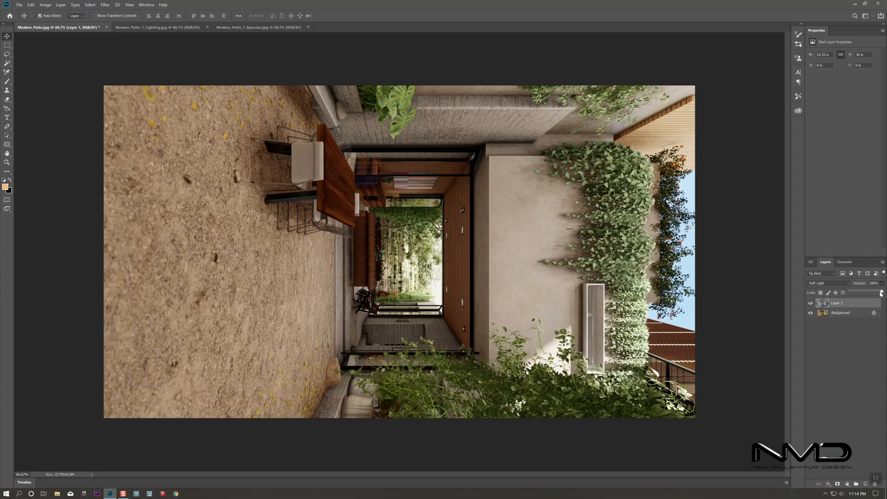
{"action": "left_click_drag", "start_coordinate": [874, 293], "coordinate": [849, 293]}
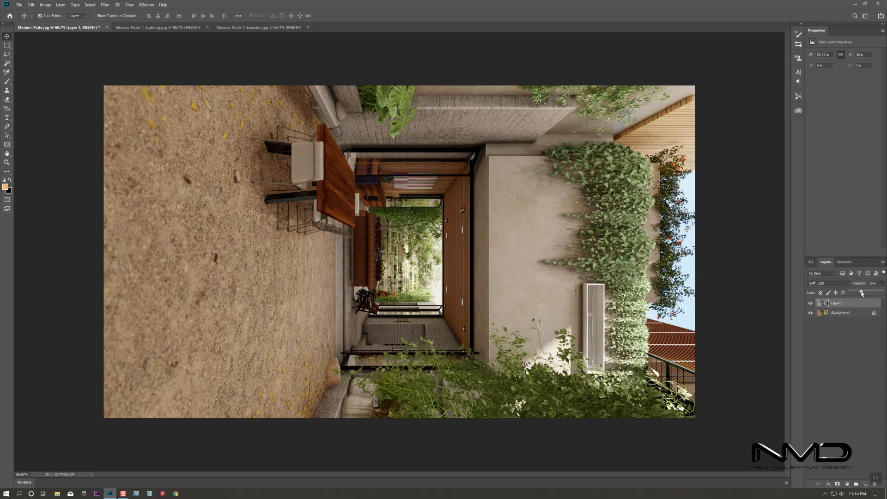
Compare the image with and without the Soft Light lighting layer, and merge that layer with the background
{"action": "left_click", "coordinate": [809, 304]}
{"action": "left_click", "coordinate": [810, 304]}
{"action": "left_click", "coordinate": [810, 306]}
{"action": "left_click", "coordinate": [810, 306]}
{"action": "left_click", "coordinate": [846, 313], "text": "shift"}
{"action": "right_click", "coordinate": [847, 312]}
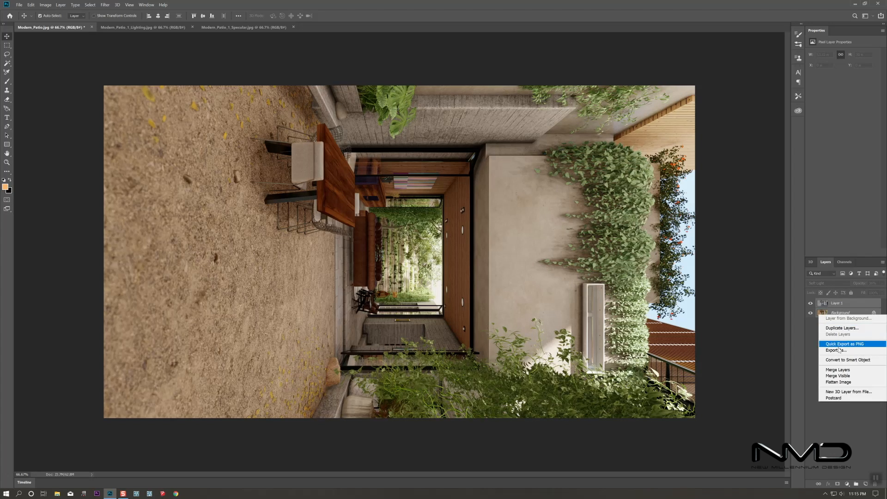
{"action": "left_click", "coordinate": [838, 370]}
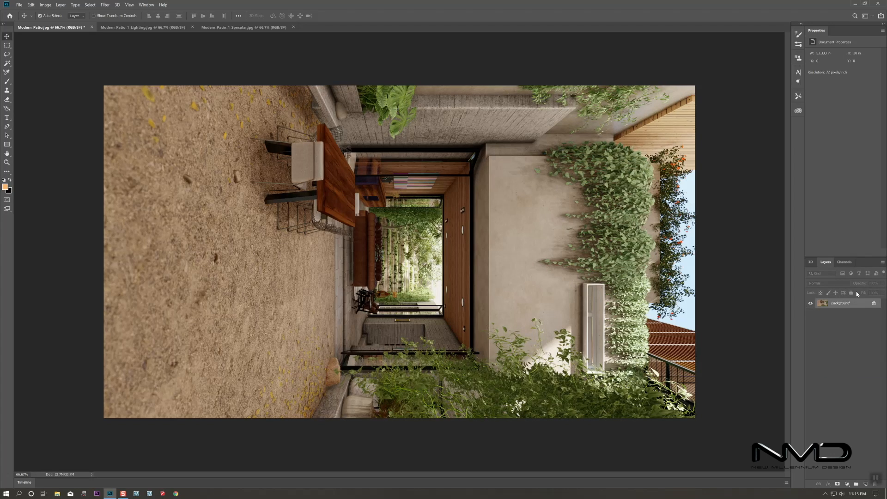
Rotate the whole image 90° counter-clockwise so the patio stands upright
{"action": "left_click", "coordinate": [46, 4]}
{"action": "mouse_move", "coordinate": [83, 64]}
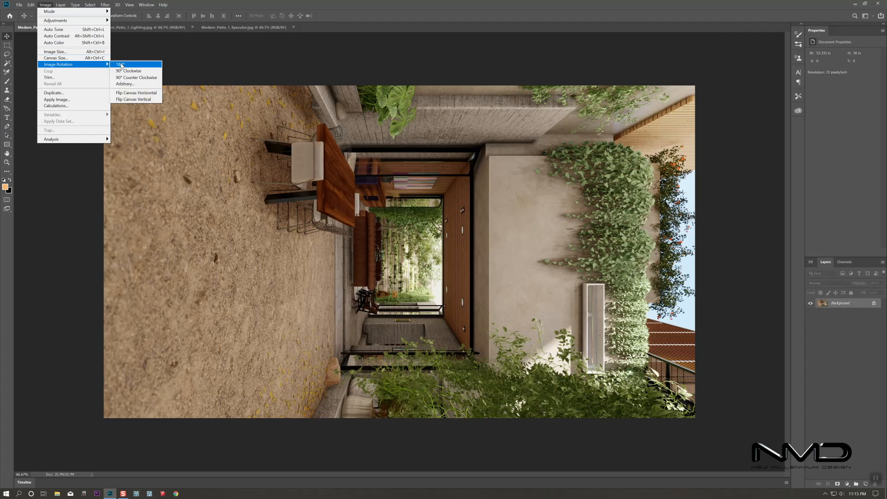
{"action": "left_click", "coordinate": [143, 78]}
{"action": "scroll", "coordinate": [397, 200], "scroll_direction": "up", "scroll_amount": 5}
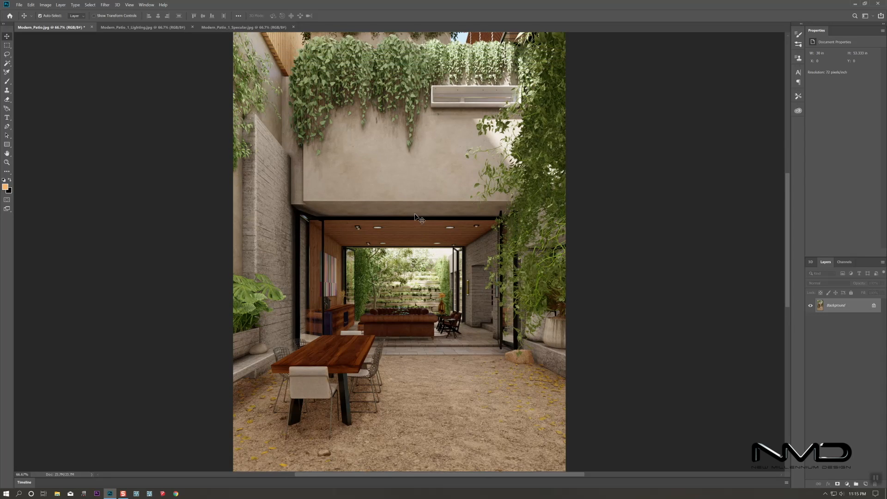
Crop the empty gravel foreground off the lower edge, leaving the image about 42.64 in high at full width
{"action": "key", "text": "z"}
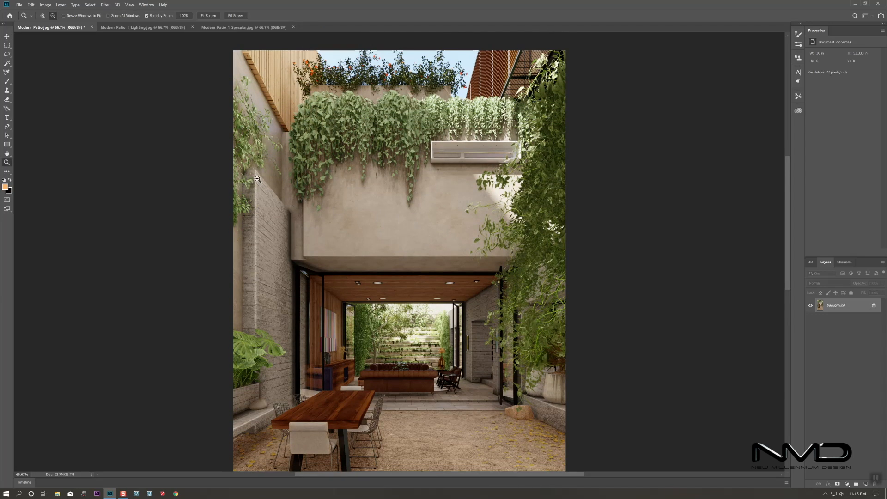
{"action": "left_click", "coordinate": [181, 137], "text": "alt"}
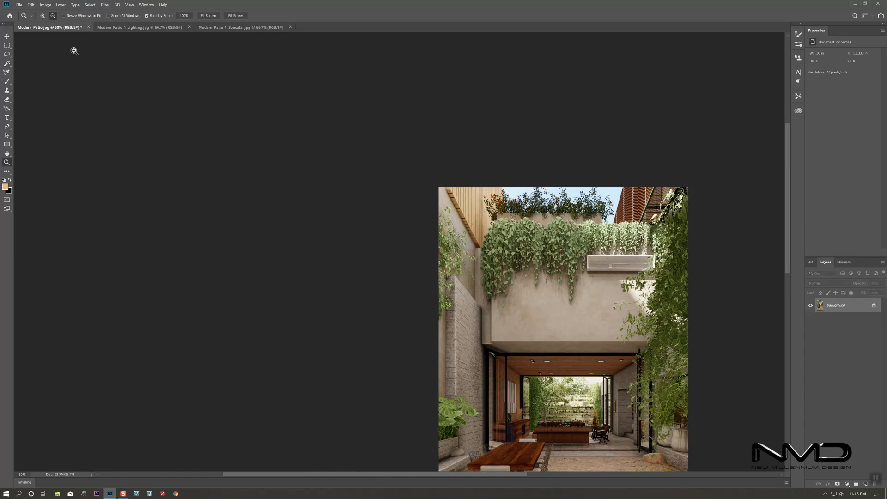
{"action": "left_click_drag", "start_coordinate": [372, 475], "coordinate": [429, 475]}
{"action": "scroll", "coordinate": [410, 395], "scroll_direction": "down", "scroll_amount": 7}
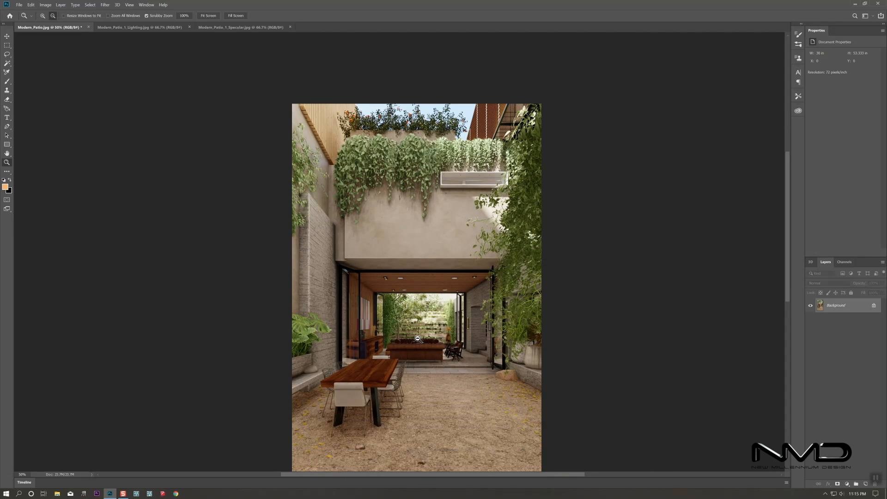
{"action": "scroll", "coordinate": [414, 352], "scroll_direction": "up", "scroll_amount": 2}
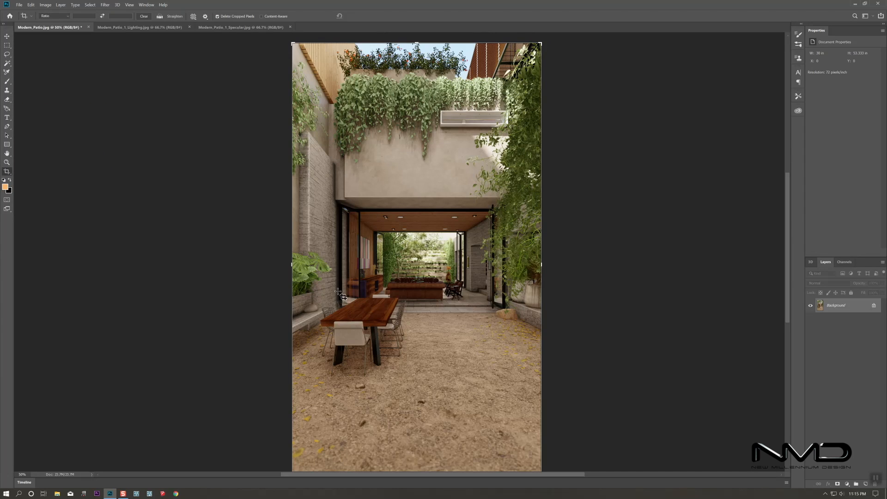
{"action": "scroll", "coordinate": [474, 395], "scroll_direction": "down", "scroll_amount": 2}
{"action": "left_click_drag", "start_coordinate": [408, 463], "coordinate": [412, 416]}
{"action": "key", "text": "Return"}
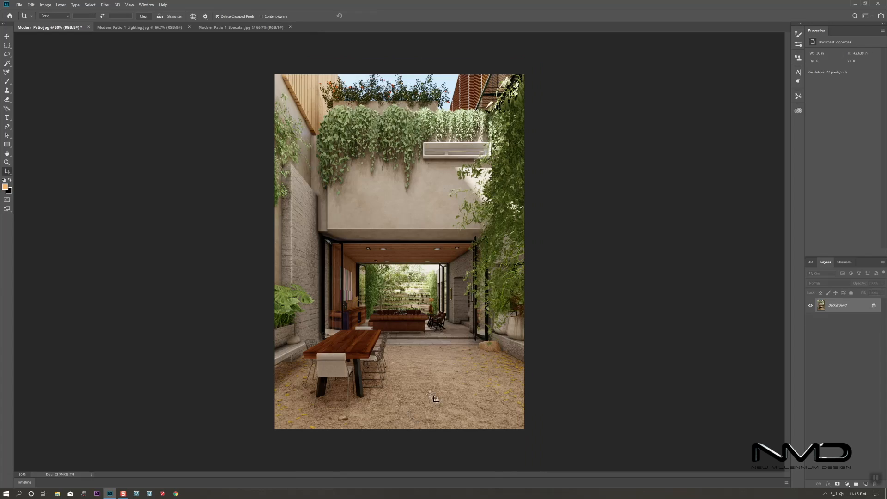
Duplicate the background layer, open the copy in the Camera Raw Filter and apply the Red Lift Matte preset
{"action": "left_click_drag", "start_coordinate": [858, 309], "coordinate": [866, 483]}
{"action": "left_click", "coordinate": [105, 4]}
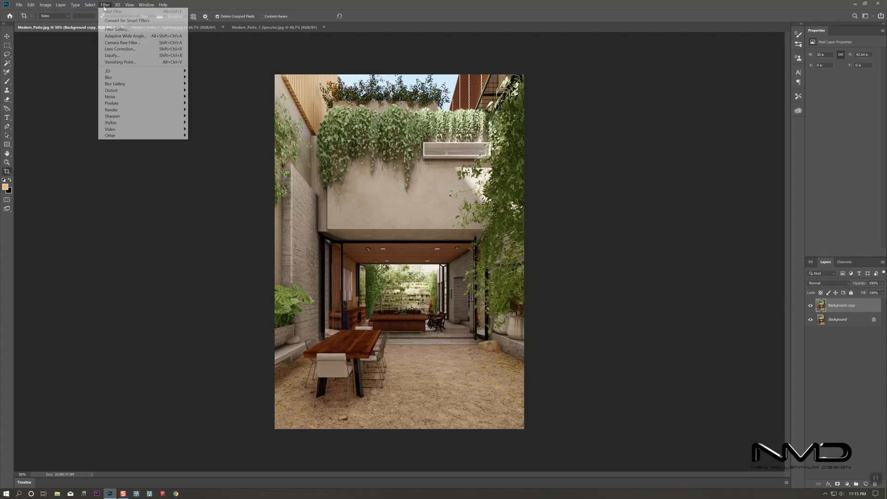
{"action": "left_click", "coordinate": [123, 43]}
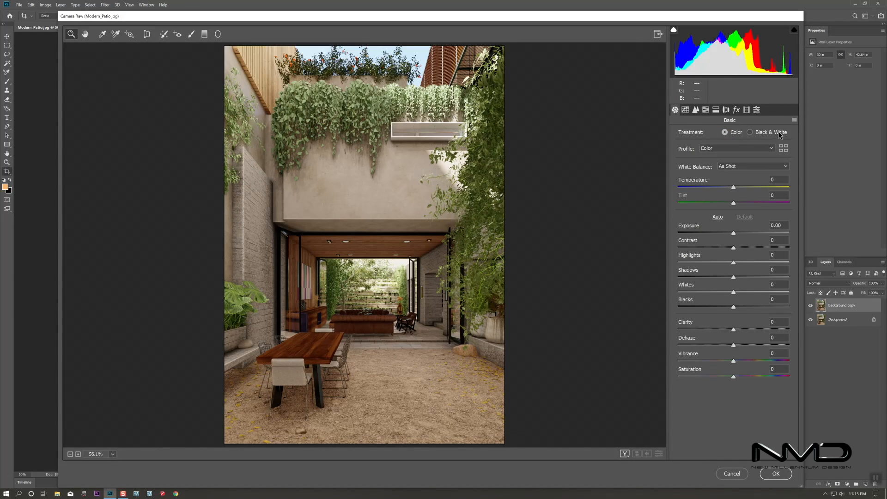
{"action": "left_click", "coordinate": [756, 109]}
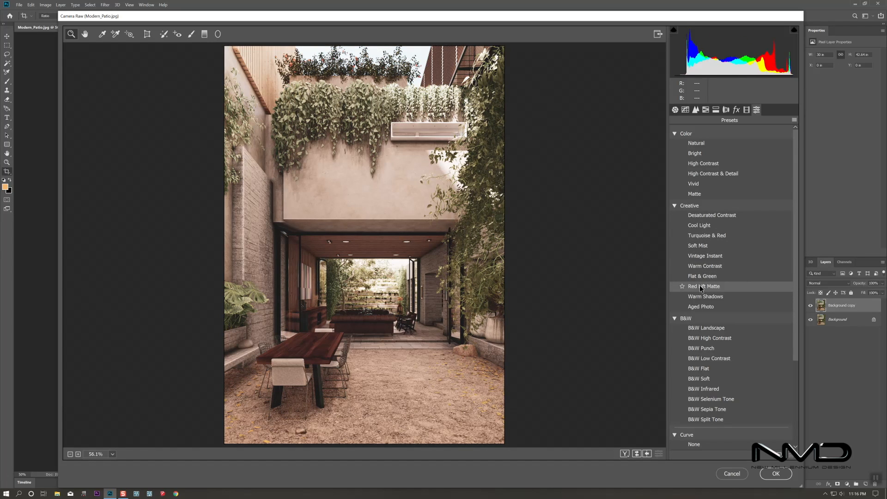
{"action": "left_click", "coordinate": [707, 286]}
In the Basic adjustments, set Clarity to +23, Dehaze to +13, Vibrance to -3 and Temperature to -6
{"action": "left_click", "coordinate": [675, 110]}
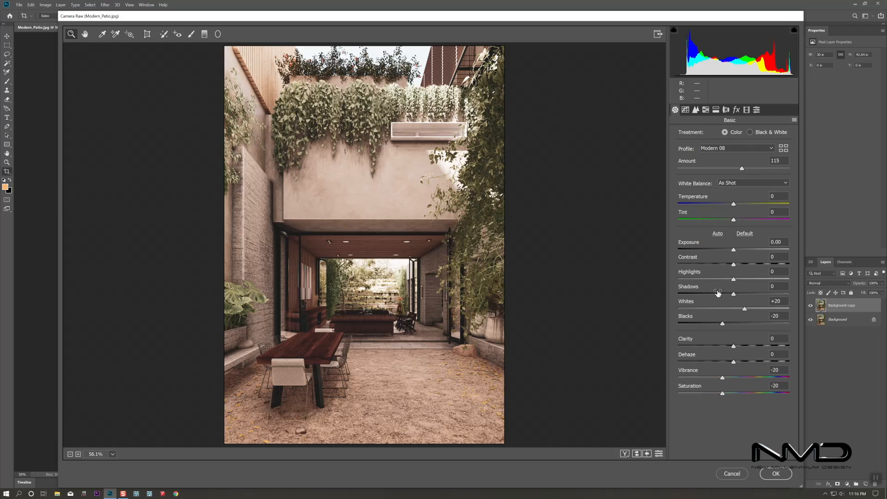
{"action": "left_click_drag", "start_coordinate": [737, 348], "coordinate": [734, 378]}
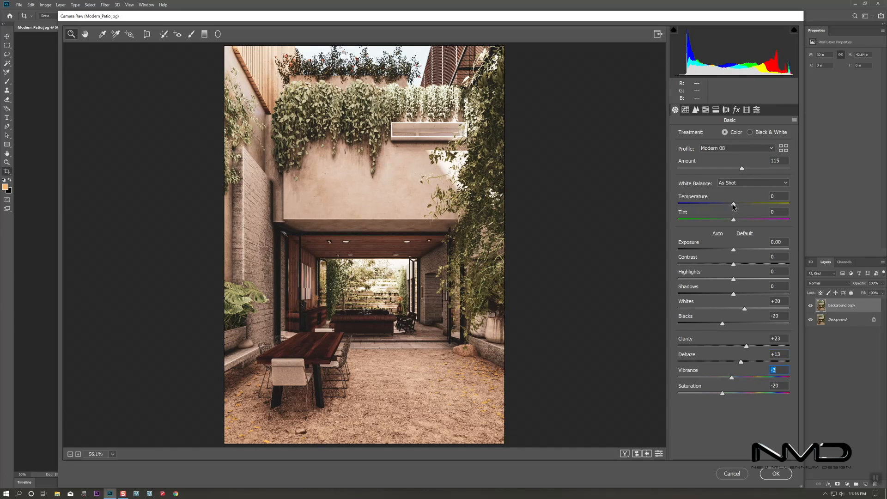
{"action": "left_click_drag", "start_coordinate": [733, 205], "coordinate": [731, 207]}
Set Contrast to +6, Highlights to -34, Shadows to +33, Whites to +45, Blacks to -7, Exposure to -0.10 and Tint to -2
{"action": "left_click_drag", "start_coordinate": [734, 265], "coordinate": [760, 313]}
{"action": "left_click_drag", "start_coordinate": [733, 280], "coordinate": [716, 283]}
{"action": "left_click_drag", "start_coordinate": [724, 326], "coordinate": [731, 326]}
{"action": "left_click_drag", "start_coordinate": [734, 250], "coordinate": [732, 254]}
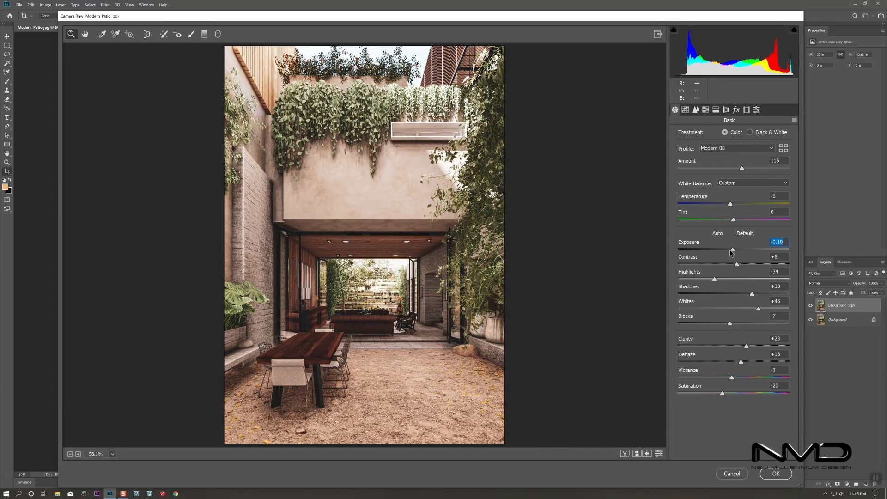
{"action": "left_click_drag", "start_coordinate": [735, 222], "coordinate": [737, 222]}
{"action": "double_click", "coordinate": [736, 222]}
{"action": "left_click_drag", "start_coordinate": [734, 221], "coordinate": [732, 220]}
Add a shadow and a highlight point to the RGB tone curve, raise the shadow point to about 41/44, and apply the Camera Raw filter
{"action": "left_click", "coordinate": [685, 110]}
{"action": "left_click", "coordinate": [693, 279]}
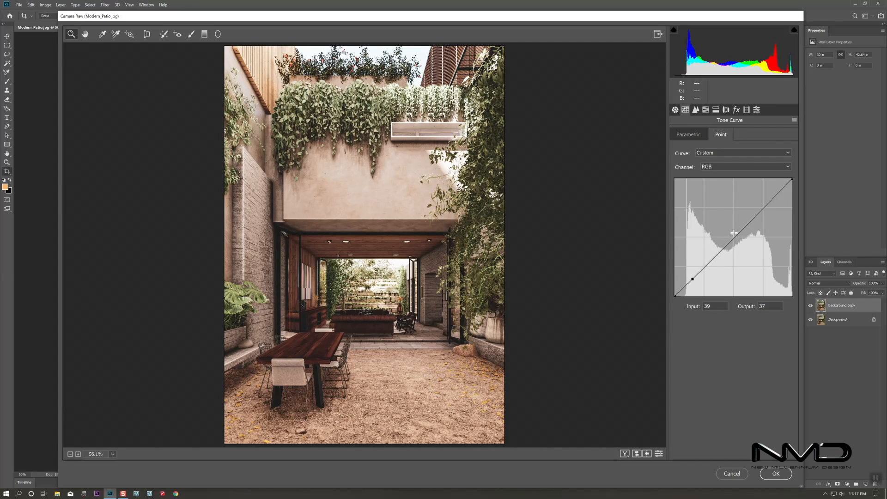
{"action": "left_click", "coordinate": [756, 216]}
{"action": "left_click_drag", "start_coordinate": [692, 279], "coordinate": [693, 275]}
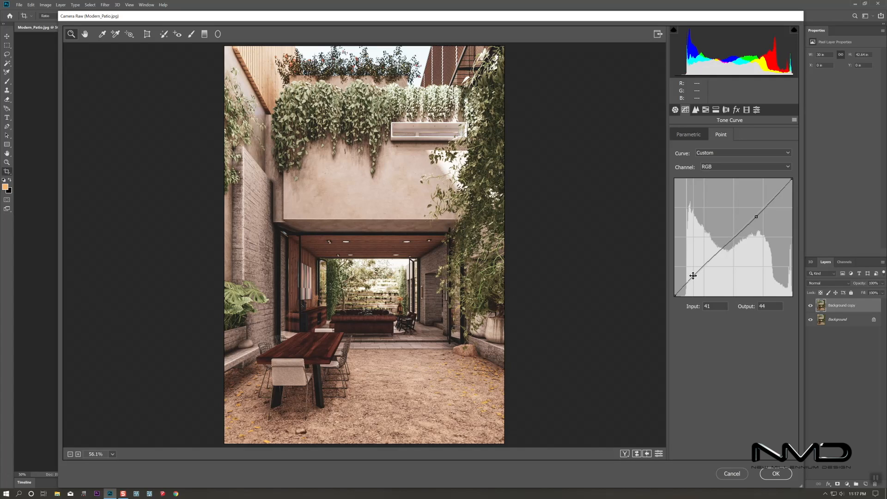
{"action": "left_click", "coordinate": [675, 110]}
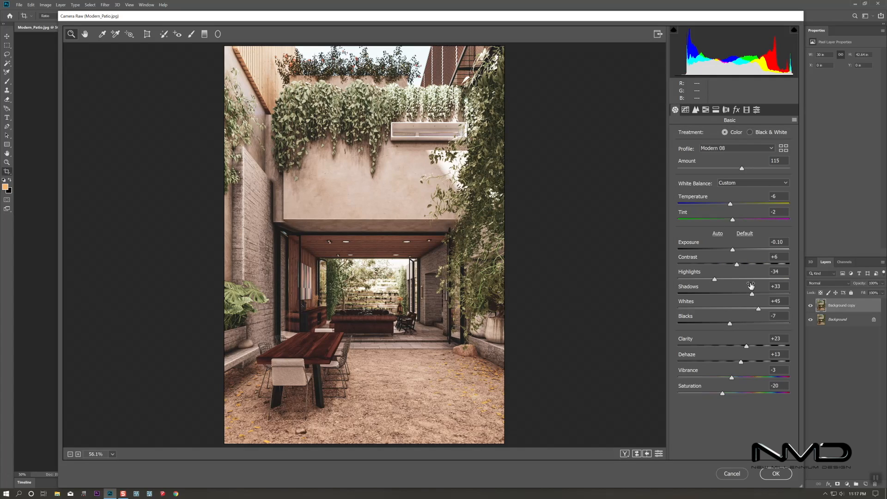
{"action": "left_click", "coordinate": [776, 474]}
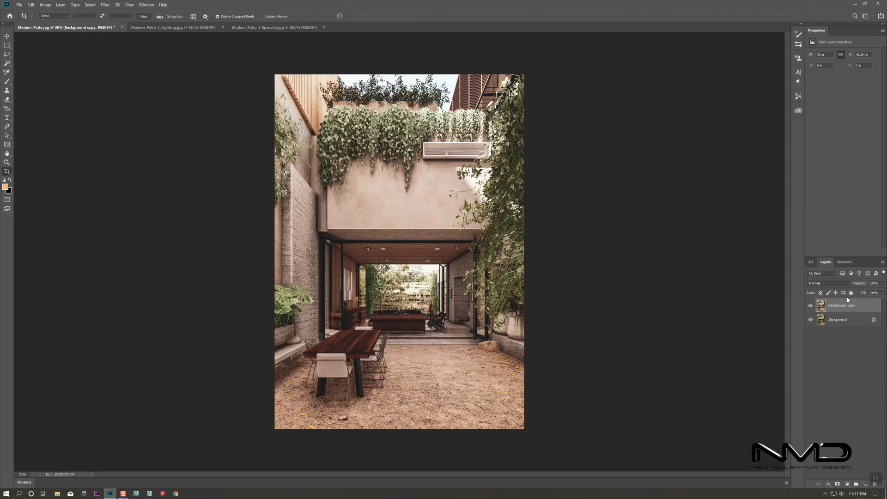
Lower the graded Background copy layer's opacity to 87% and compare the image with and without it
{"action": "left_click", "coordinate": [882, 283]}
{"action": "mouse_move", "coordinate": [882, 292]}
{"action": "left_mouse_down"}
{"action": "mouse_move", "coordinate": [865, 293]}
{"action": "mouse_move", "coordinate": [879, 293]}
{"action": "left_mouse_up"}
{"action": "left_click", "coordinate": [811, 306]}
{"action": "left_click", "coordinate": [811, 306]}
{"action": "left_click", "coordinate": [811, 306]}
{"action": "left_click", "coordinate": [811, 306]}
Add a Selective Color adjustment layer with Reds at Cyan +11, Magenta +1, Yellow +1 and Black +15
{"action": "left_click", "coordinate": [847, 483]}
{"action": "left_click", "coordinate": [850, 481]}
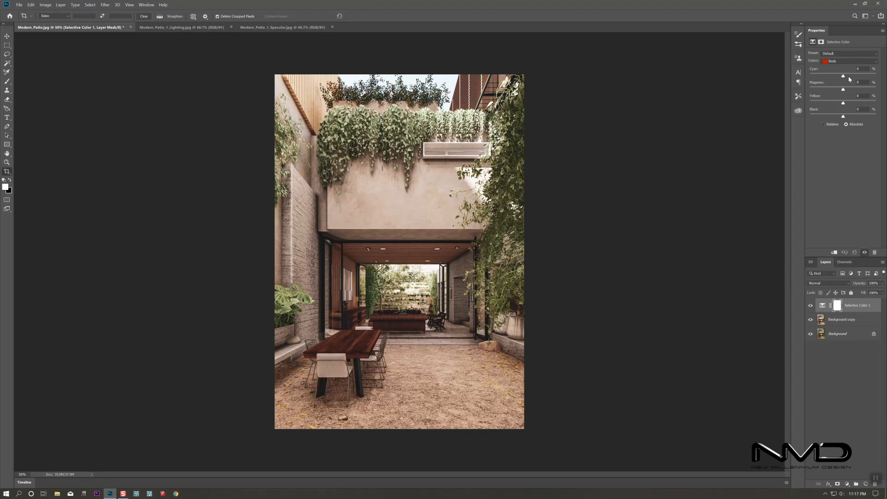
{"action": "left_click_drag", "start_coordinate": [842, 78], "coordinate": [851, 115]}
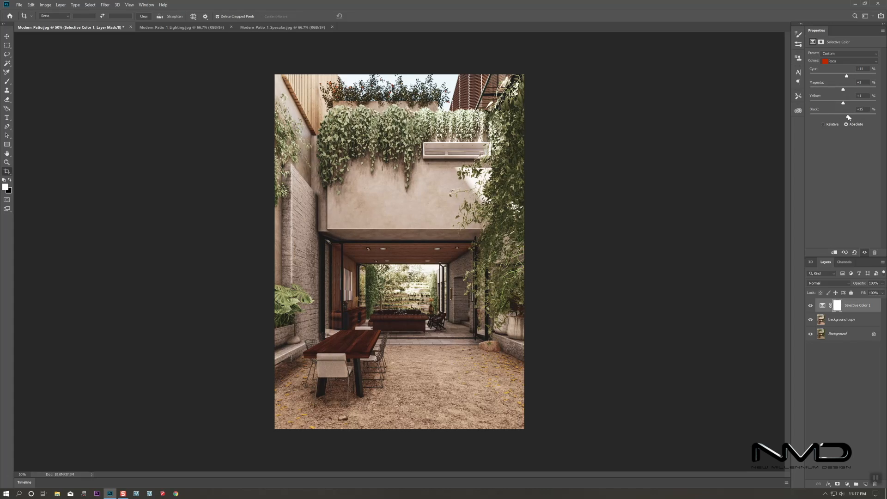
Add a second Selective Color layer directly above Background copy with Greens at Cyan +62, Magenta -46, Yellow +48 and Black +30
{"action": "left_click", "coordinate": [839, 320]}
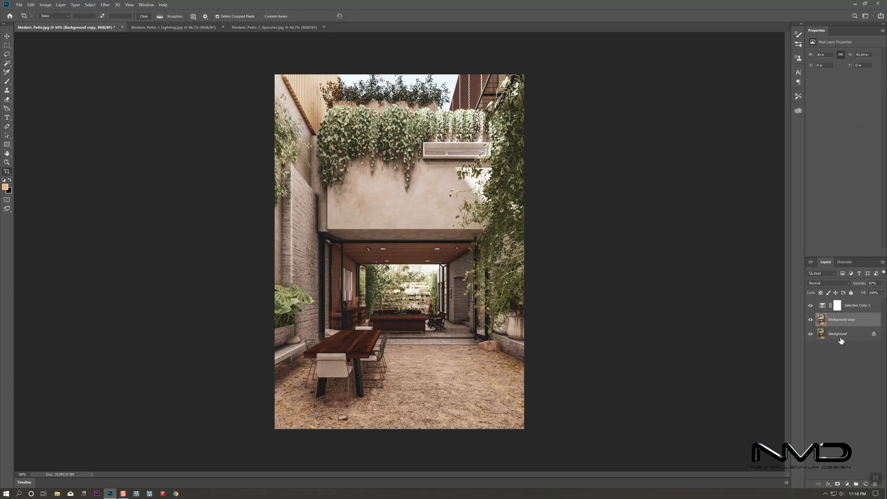
{"action": "left_click", "coordinate": [847, 483]}
{"action": "left_click", "coordinate": [840, 484]}
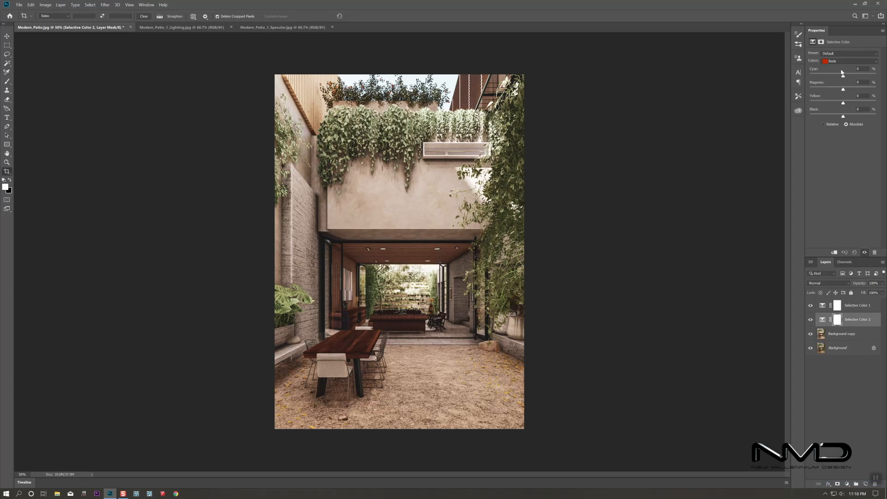
{"action": "left_click", "coordinate": [844, 62]}
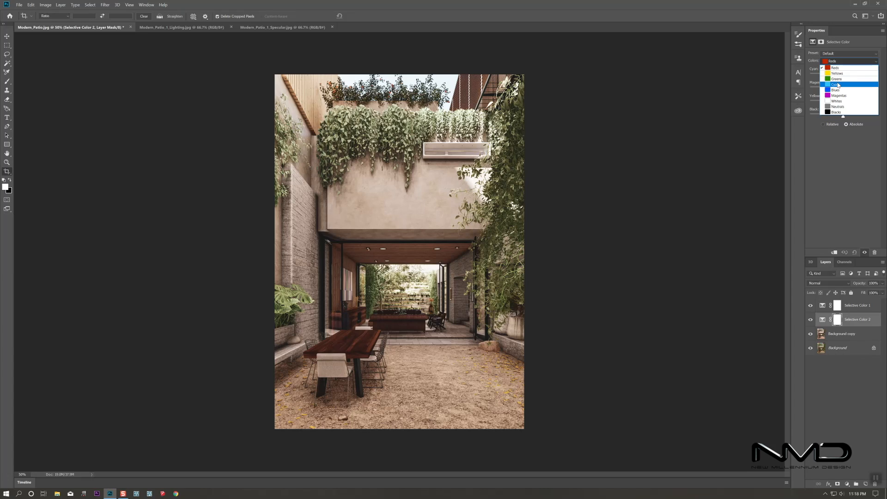
{"action": "left_click", "coordinate": [838, 79]}
{"action": "left_click_drag", "start_coordinate": [843, 76], "coordinate": [853, 123]}
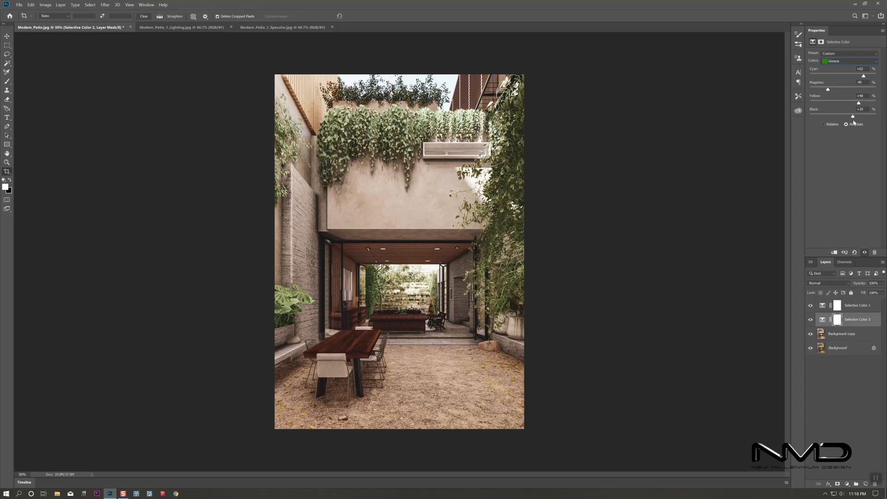
Add a third Selective Color layer directly above Background copy with Yellows at Cyan +3, Magenta +11, Yellow +9 and Black -25
{"action": "left_click", "coordinate": [845, 334]}
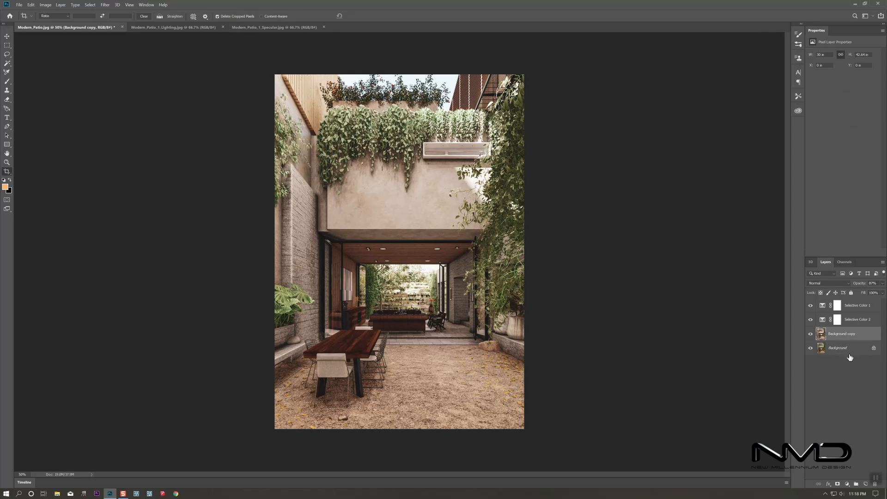
{"action": "left_click", "coordinate": [847, 483]}
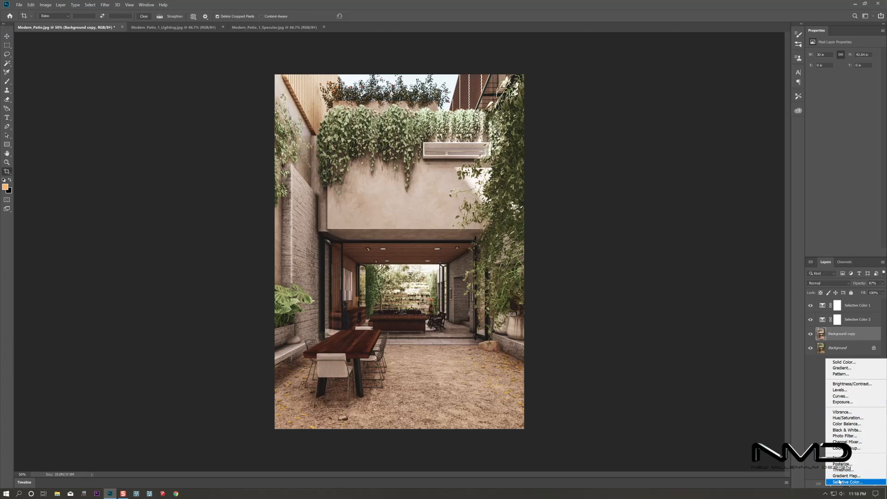
{"action": "left_click", "coordinate": [840, 481]}
{"action": "left_click", "coordinate": [846, 60]}
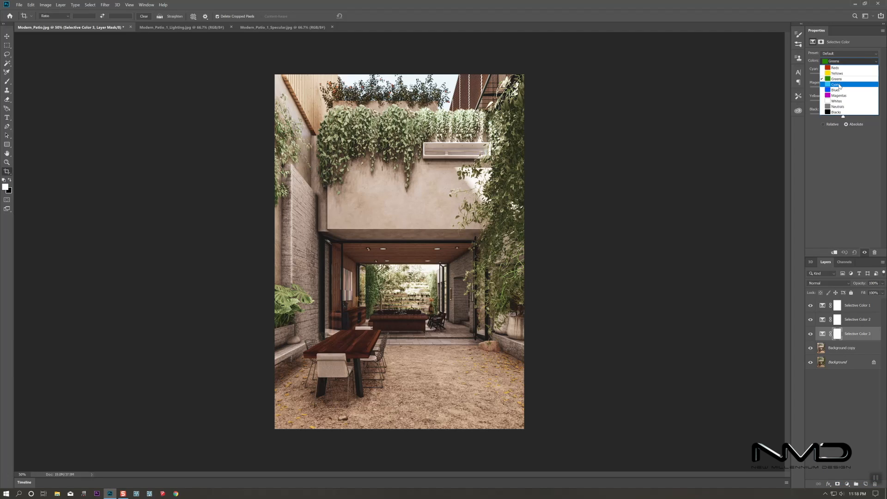
{"action": "left_click", "coordinate": [837, 73]}
{"action": "left_click_drag", "start_coordinate": [844, 89], "coordinate": [832, 119]}
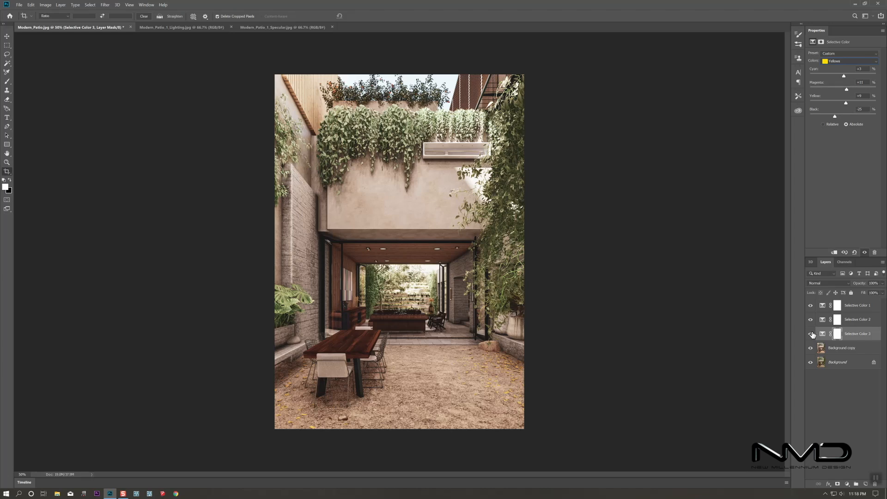
Group Background copy and the three Selective Color layers, and compare the image with and without the group
{"action": "left_click", "coordinate": [834, 350]}
{"action": "left_click", "coordinate": [855, 306], "text": "shift"}
{"action": "right_click", "coordinate": [856, 307]}
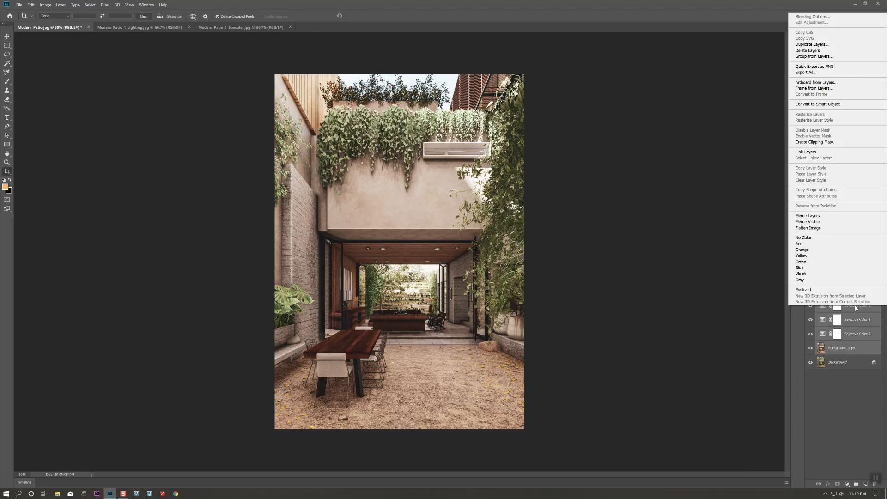
{"action": "left_click", "coordinate": [820, 58]}
{"action": "key", "text": "Return"}
{"action": "left_click", "coordinate": [811, 304]}
{"action": "left_click", "coordinate": [811, 303]}
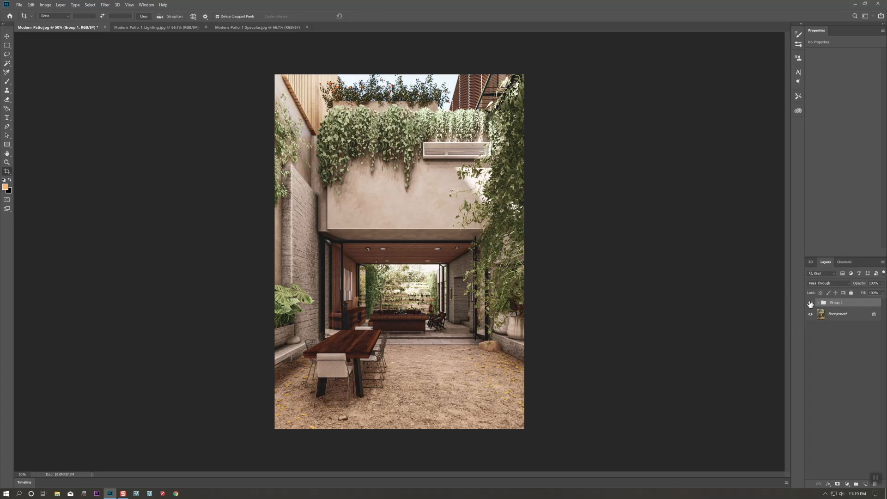